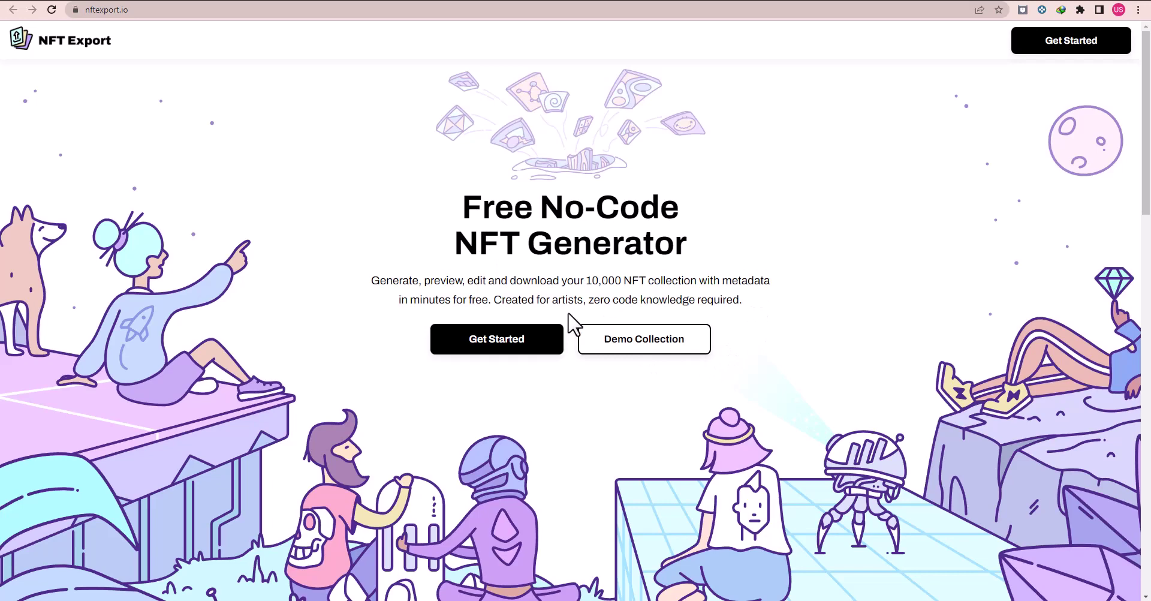
Open the NFT generator workspace from the home page and make the new layer's name editable.
click(484, 343)
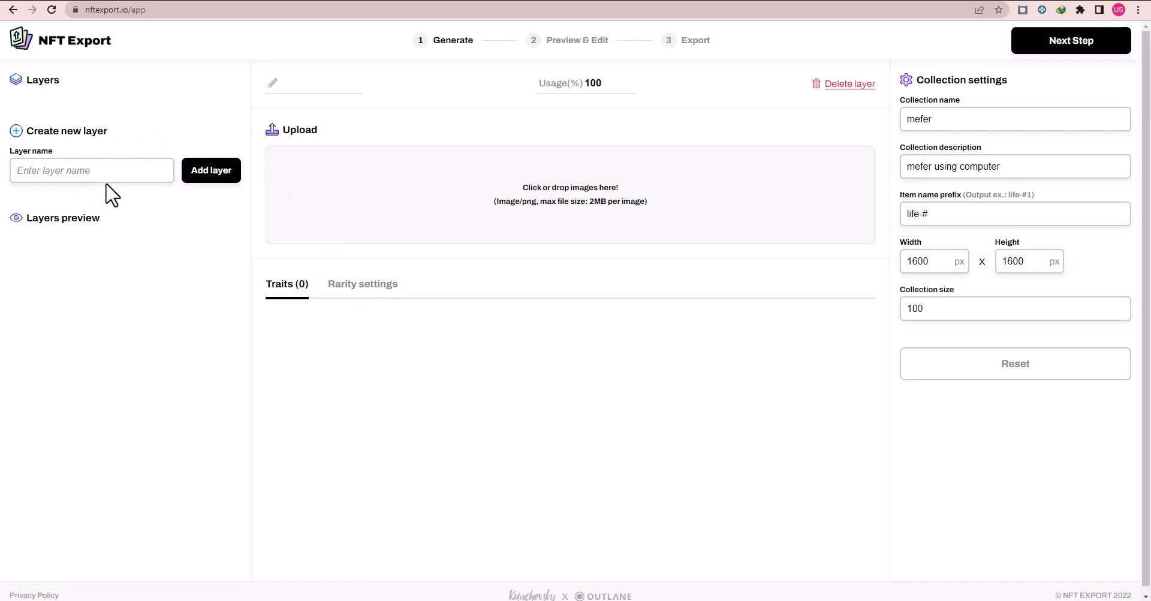
click(112, 175)
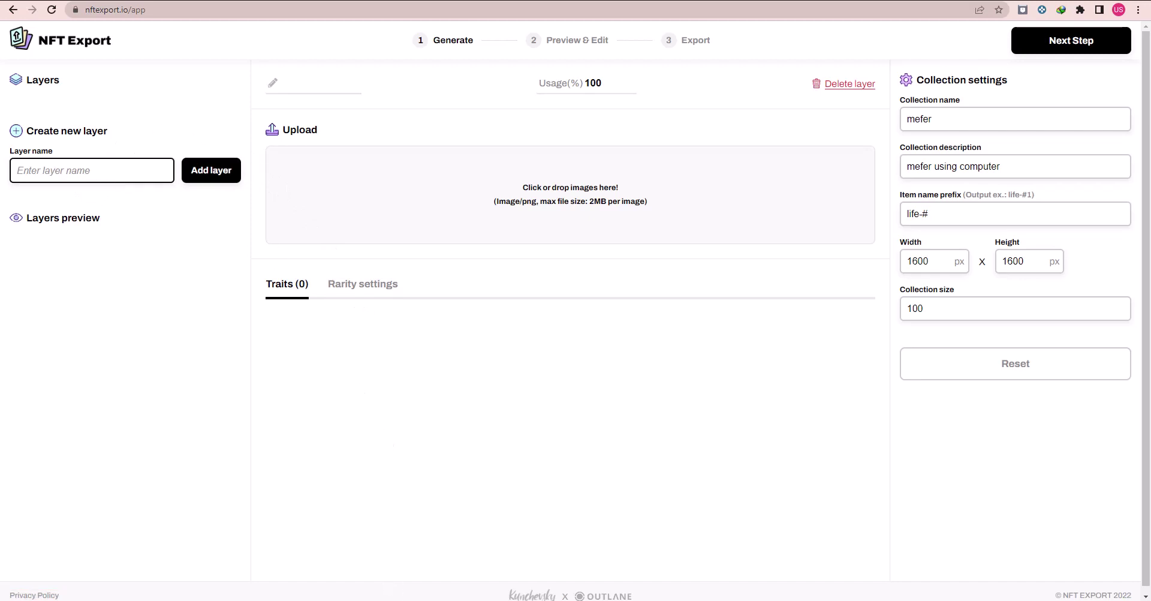
Switch to the Downloads folder in File Explorer and examine the background, face, body, hair and expression images.
click(303, 548)
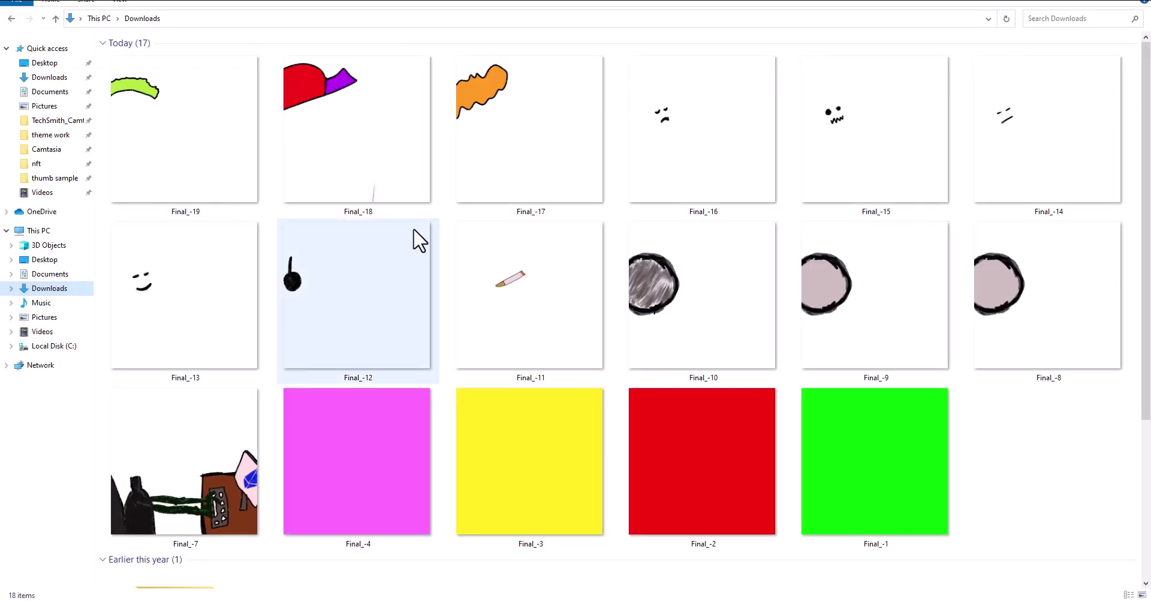
drag(1013, 473, 413, 516)
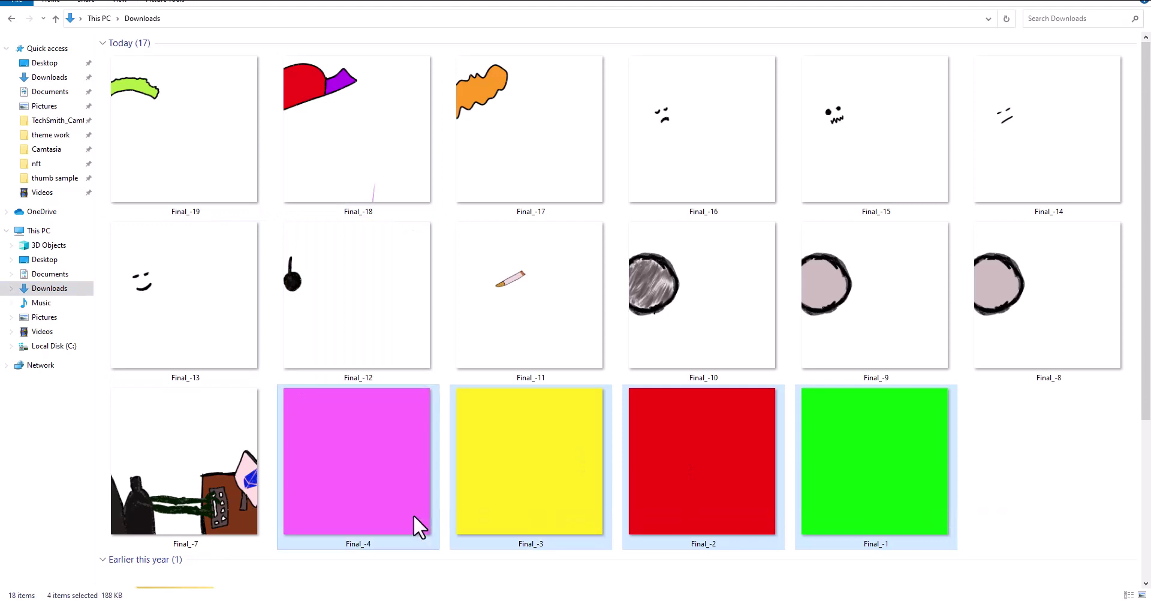
drag(1065, 421, 937, 292)
click(770, 286)
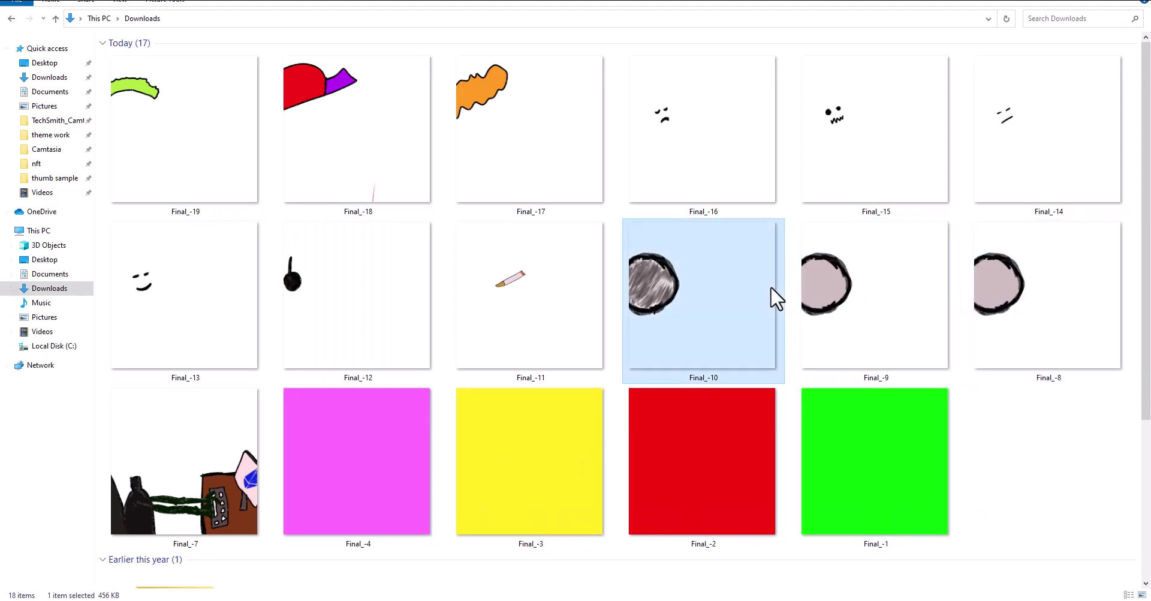
click(876, 299)
click(994, 326)
click(238, 463)
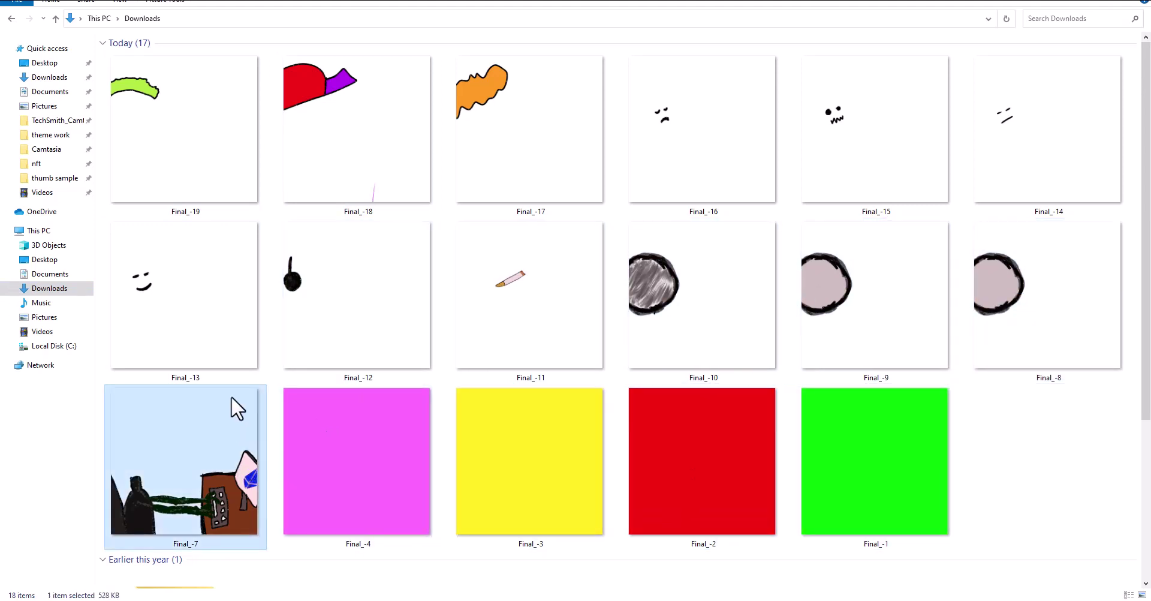
click(211, 160)
click(362, 154)
click(483, 160)
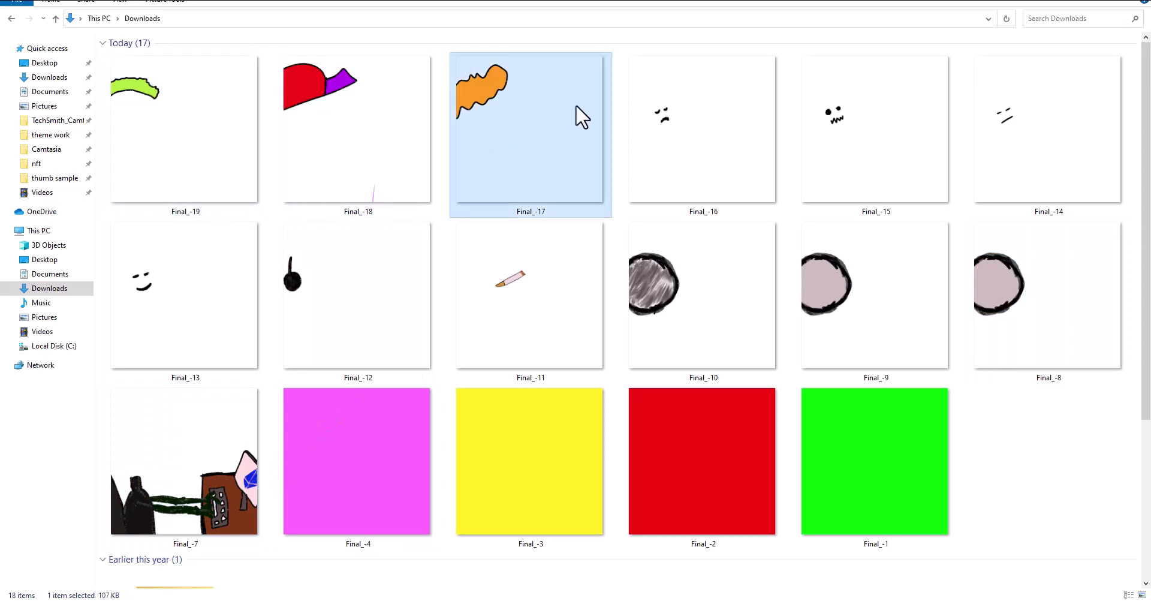
click(732, 117)
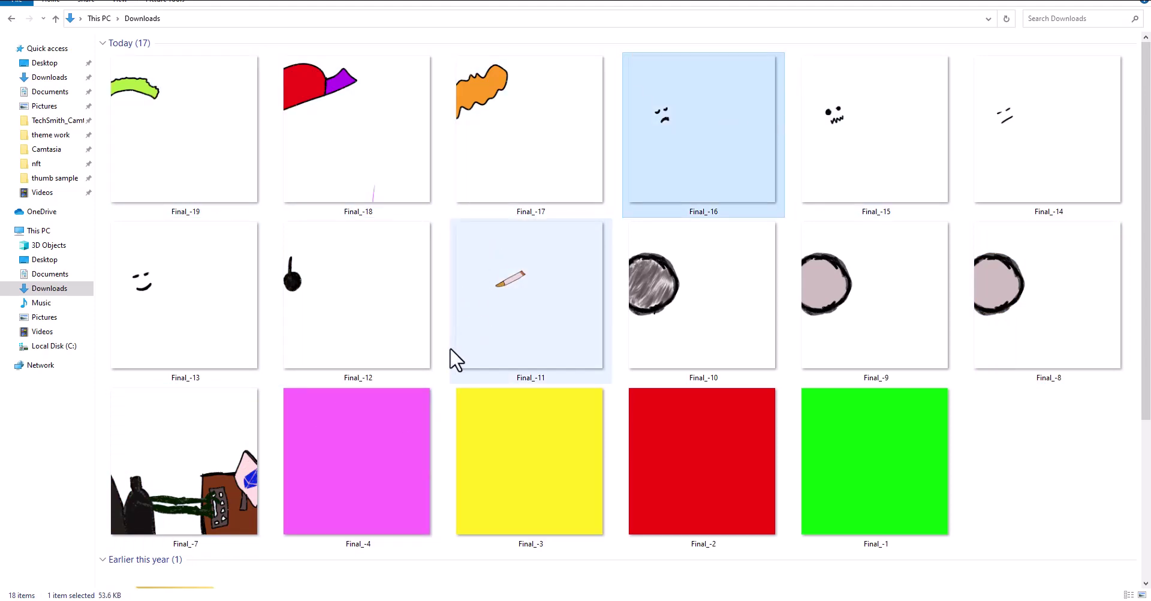
Switch back to NFT Export and create five layers named background, hairs, face, expression and body.
key(alt+Tab)
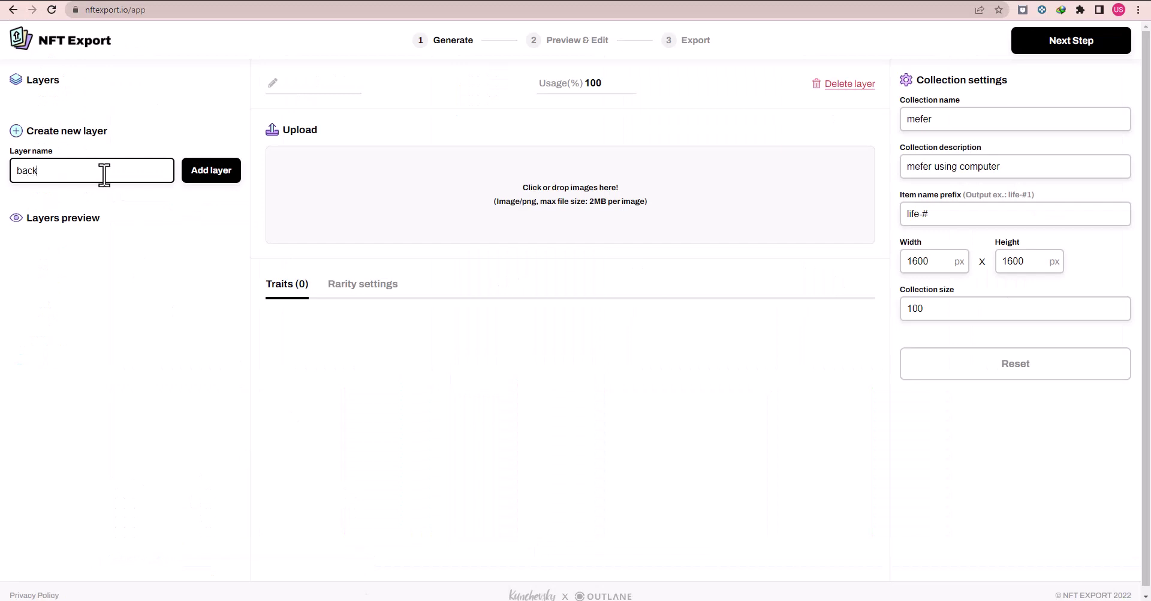
click(206, 183)
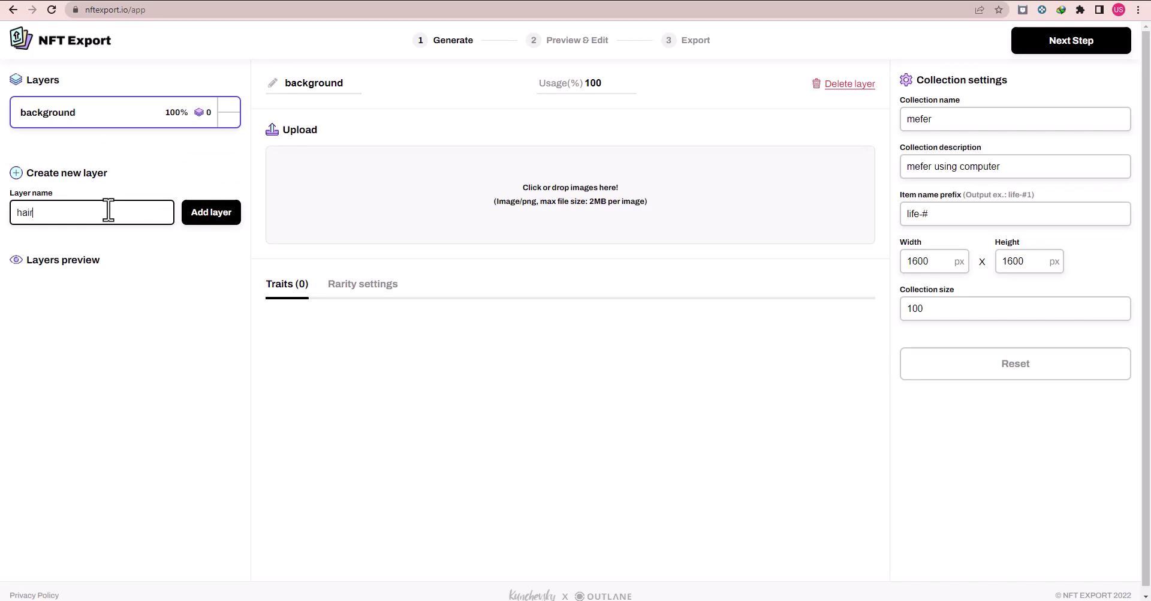
click(205, 215)
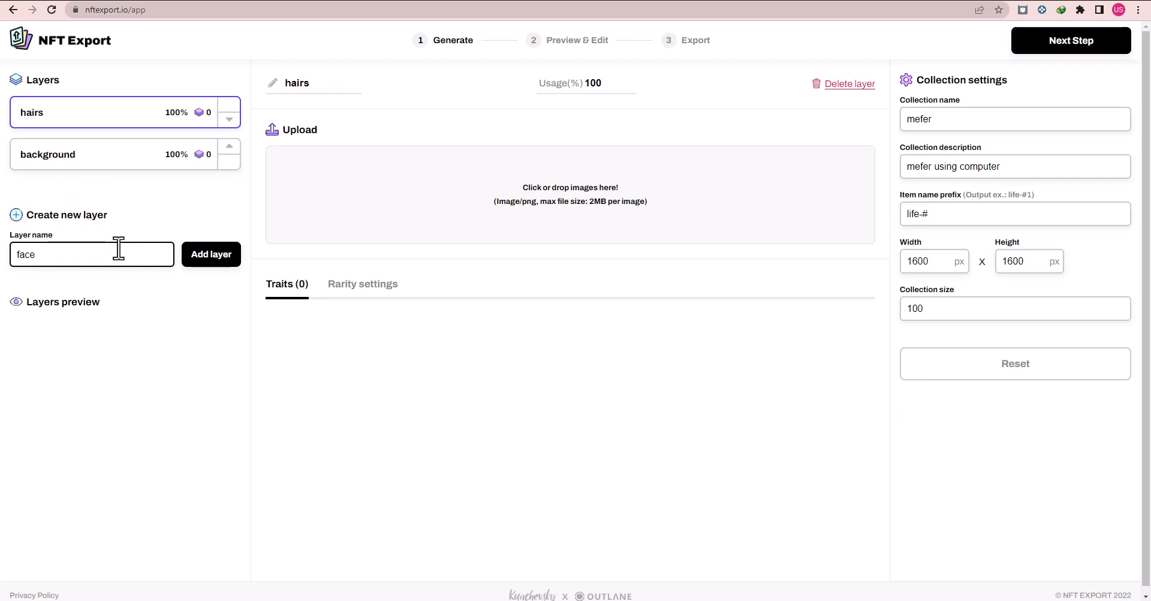
click(213, 254)
click(108, 294)
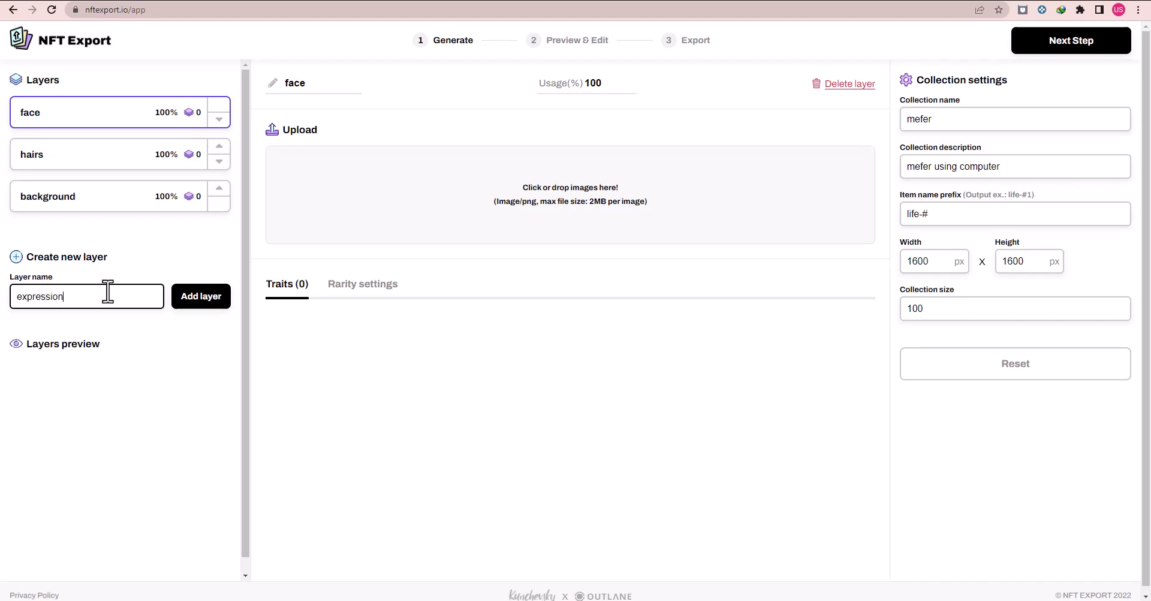
click(198, 296)
click(139, 331)
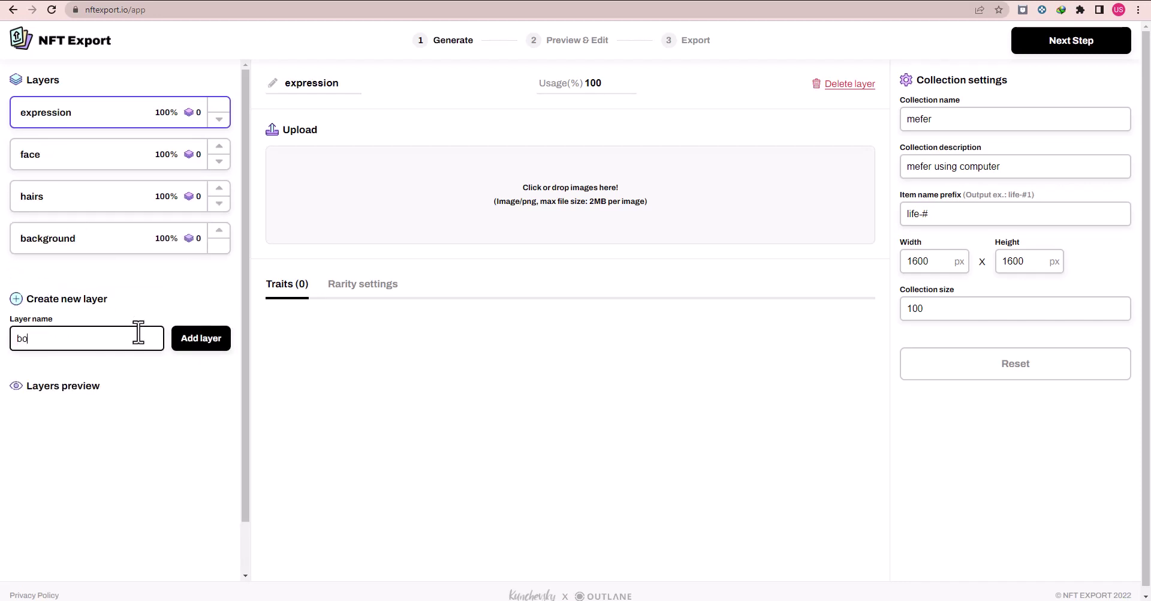
click(198, 338)
Upload the four coloured squares Final_-1 to Final_-4 from the Downloads folder into the background layer.
click(78, 287)
click(593, 175)
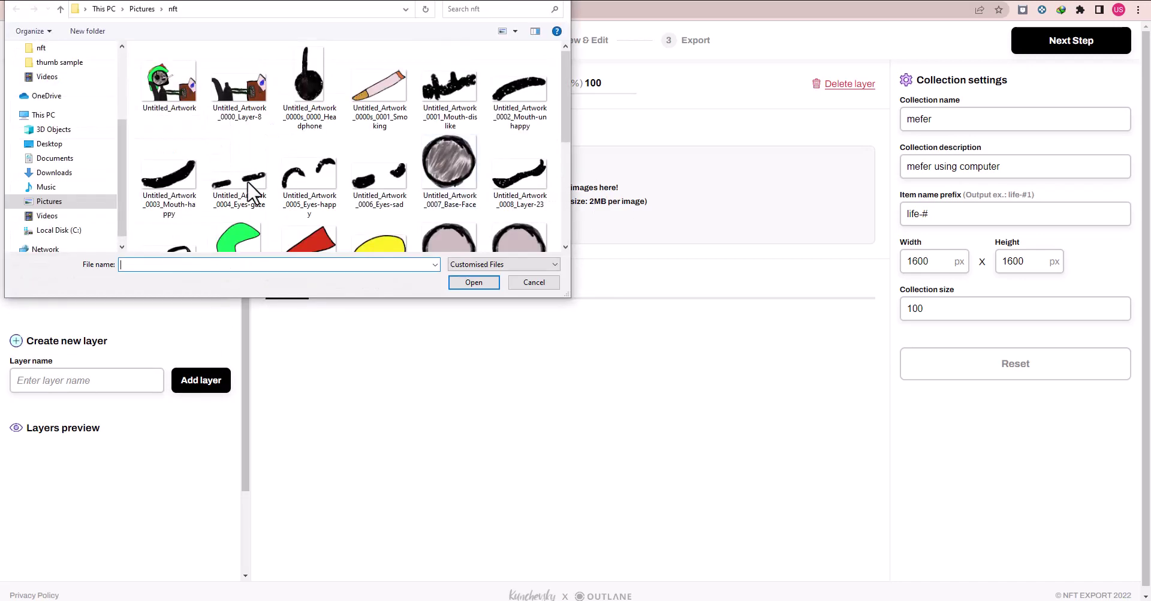
click(79, 173)
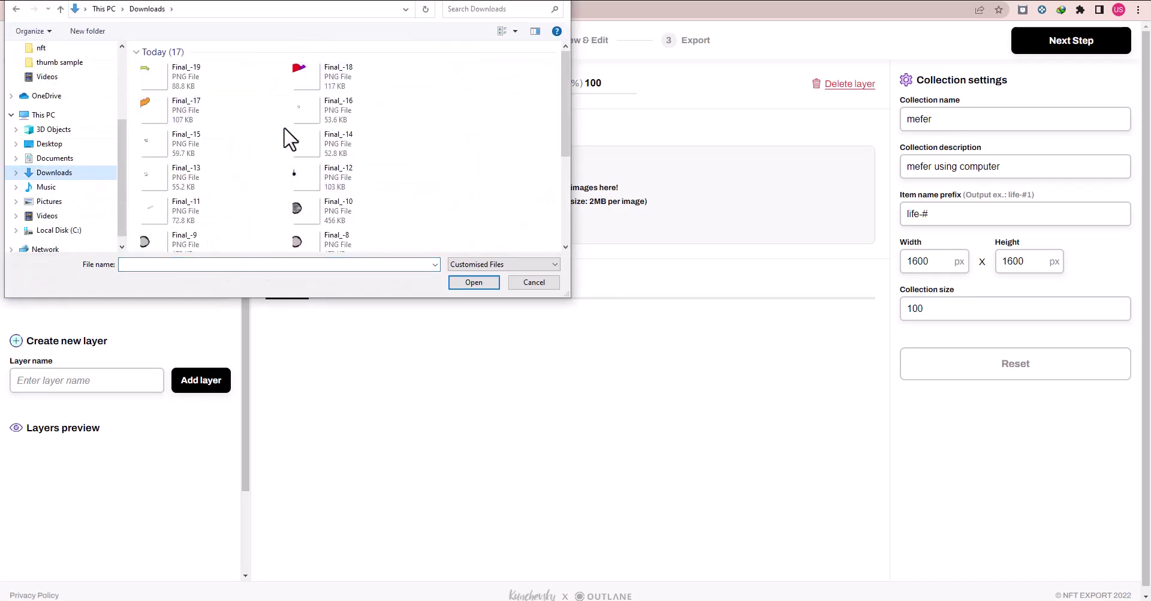
scroll(287, 139, down, 5)
click(328, 118)
shift+click(226, 184)
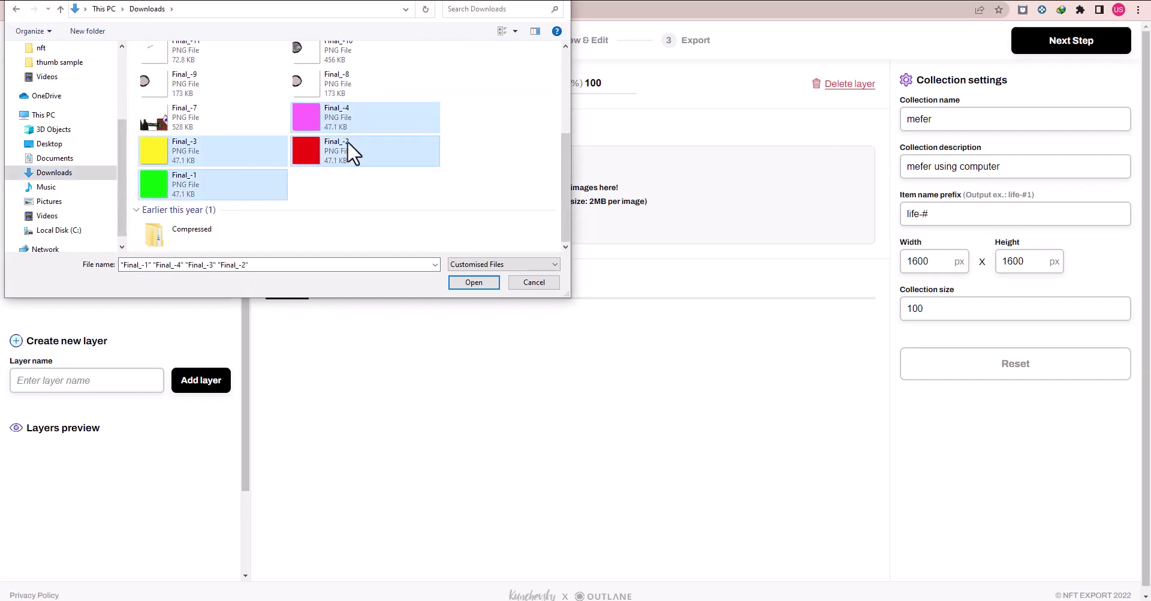
click(473, 283)
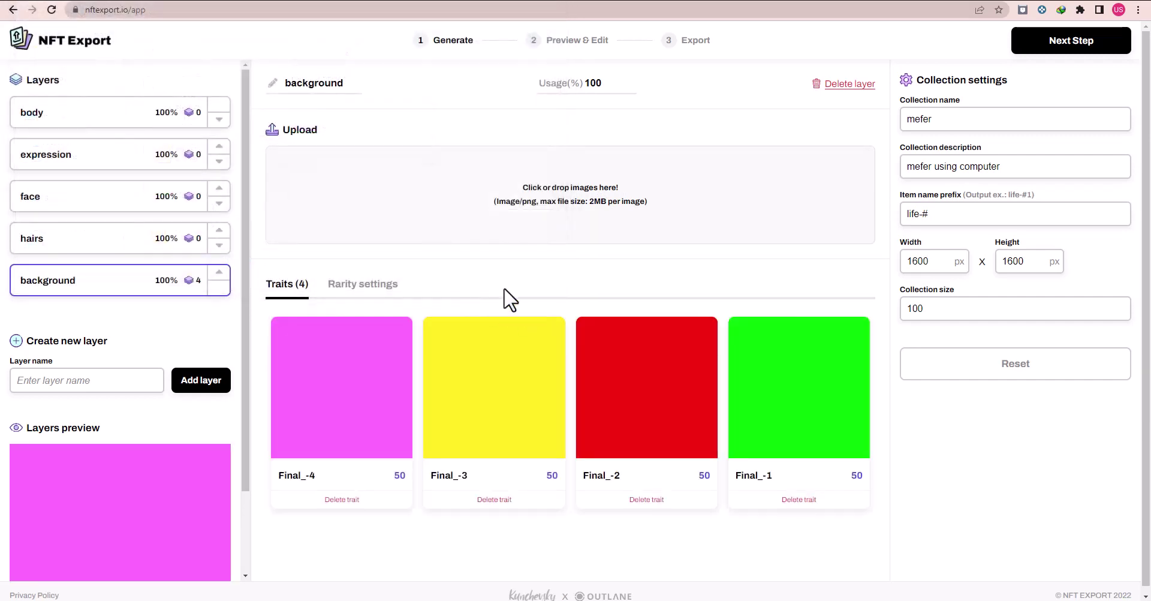
Reorder the layers so that body sits directly above background and below hairs.
click(137, 243)
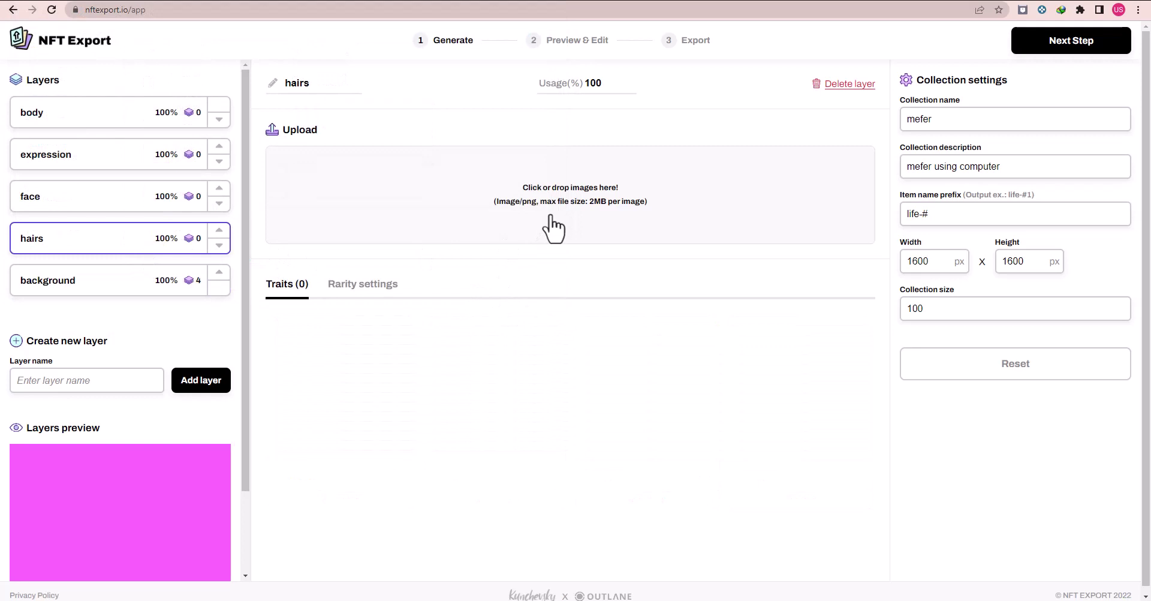
click(220, 119)
click(220, 161)
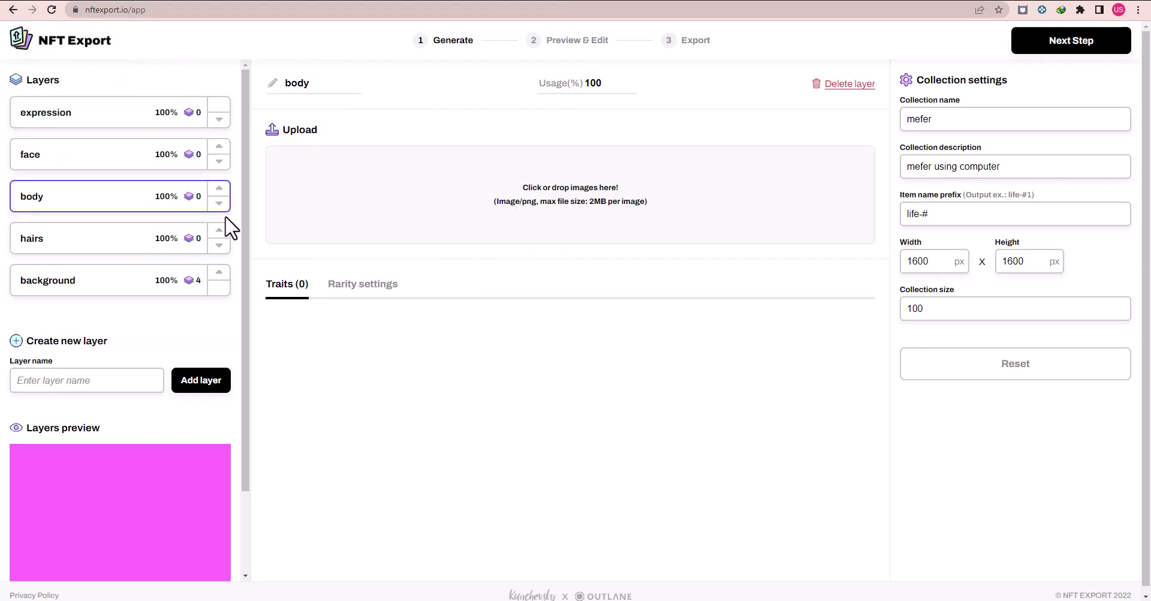
click(220, 204)
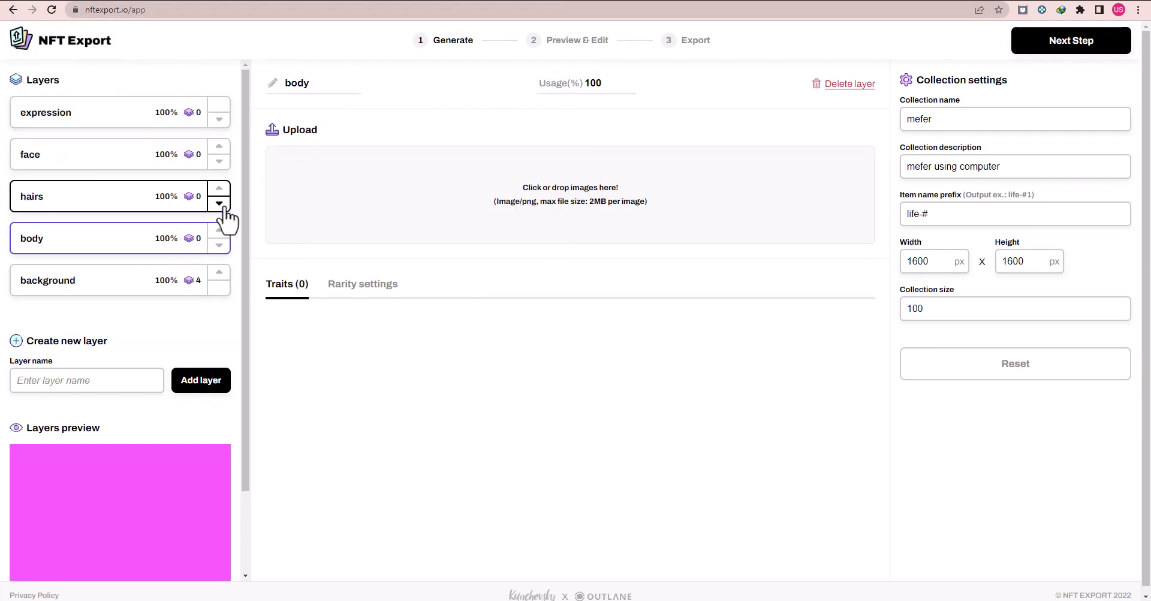
Try to upload the body image Final_-7 into the body layer.
click(595, 221)
scroll(341, 197, down, 2)
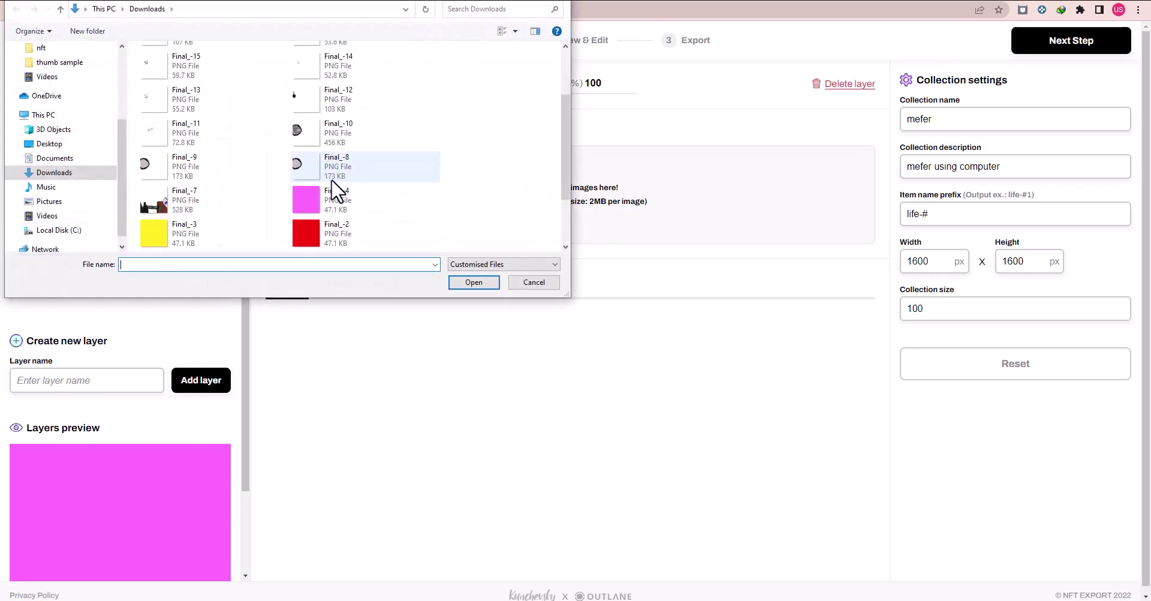
double_click(211, 206)
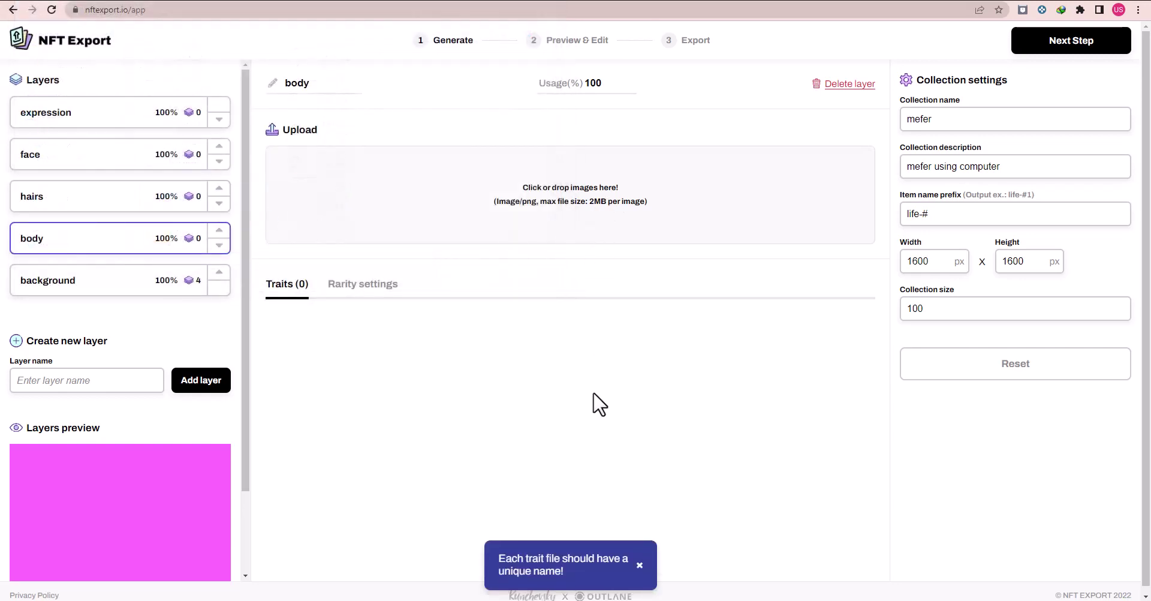
Rename the image file Final_-7 as body and try to upload it into the body layer.
click(514, 215)
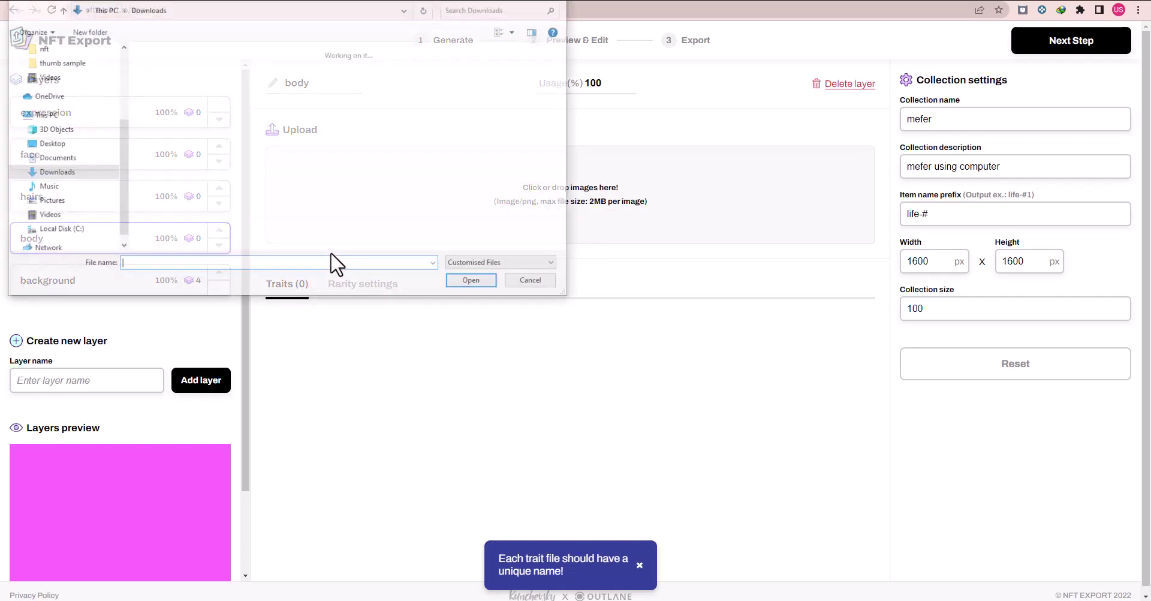
scroll(242, 240, down, 3)
click(216, 133)
click(238, 133)
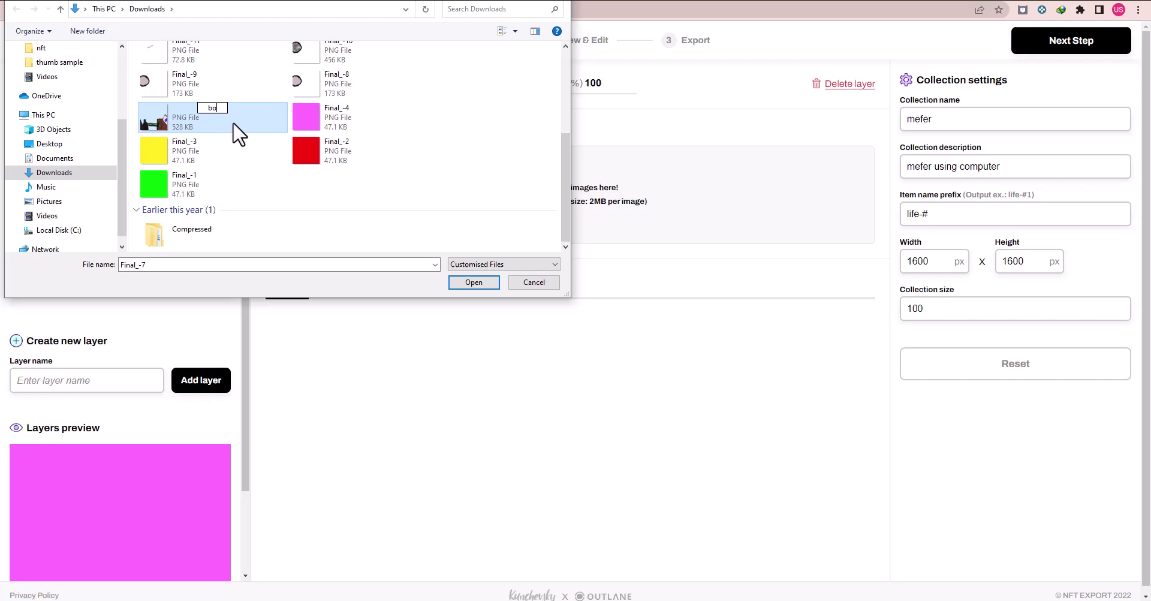
key(Return)
double_click(238, 134)
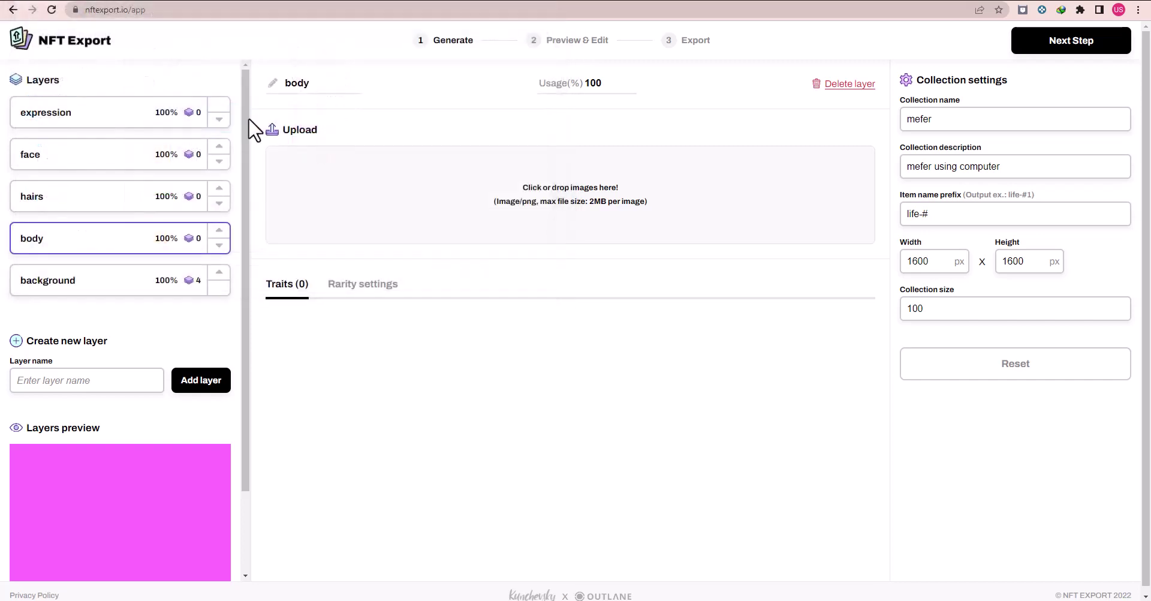
Rename the body image file as body-1 and upload it into the body layer.
click(555, 207)
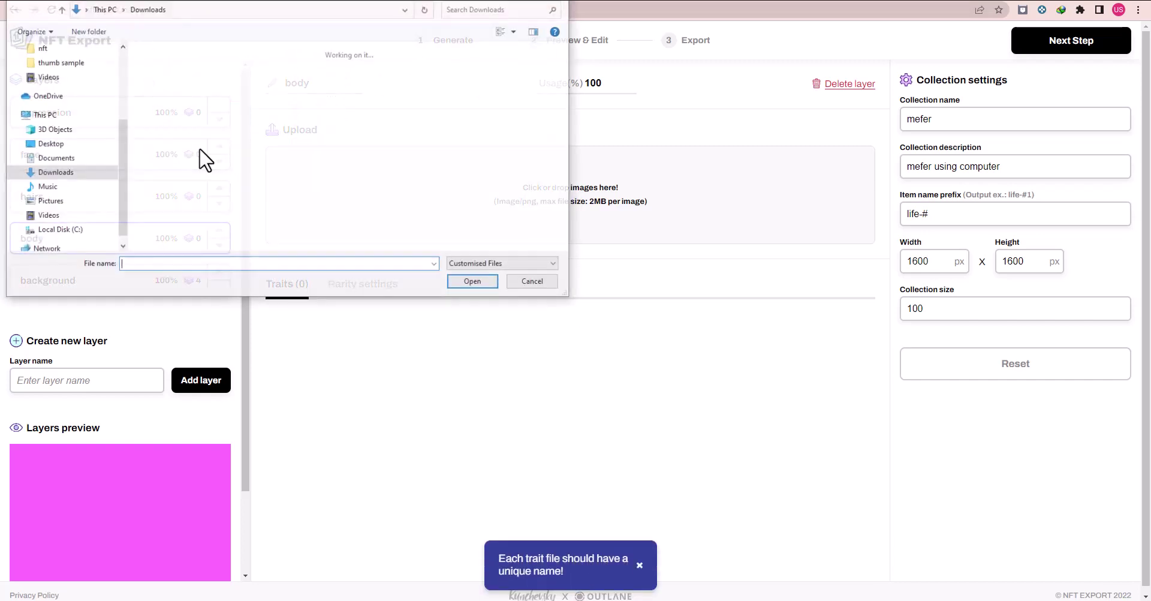
scroll(204, 192, down, 3)
click(210, 123)
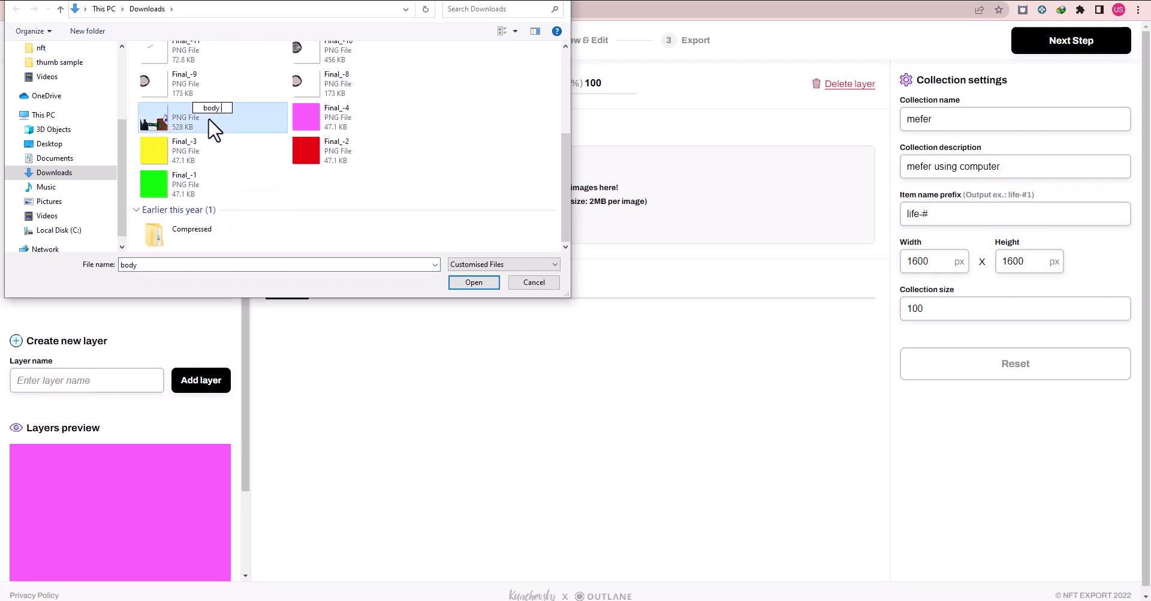
text(1)
key(Return)
double_click(210, 123)
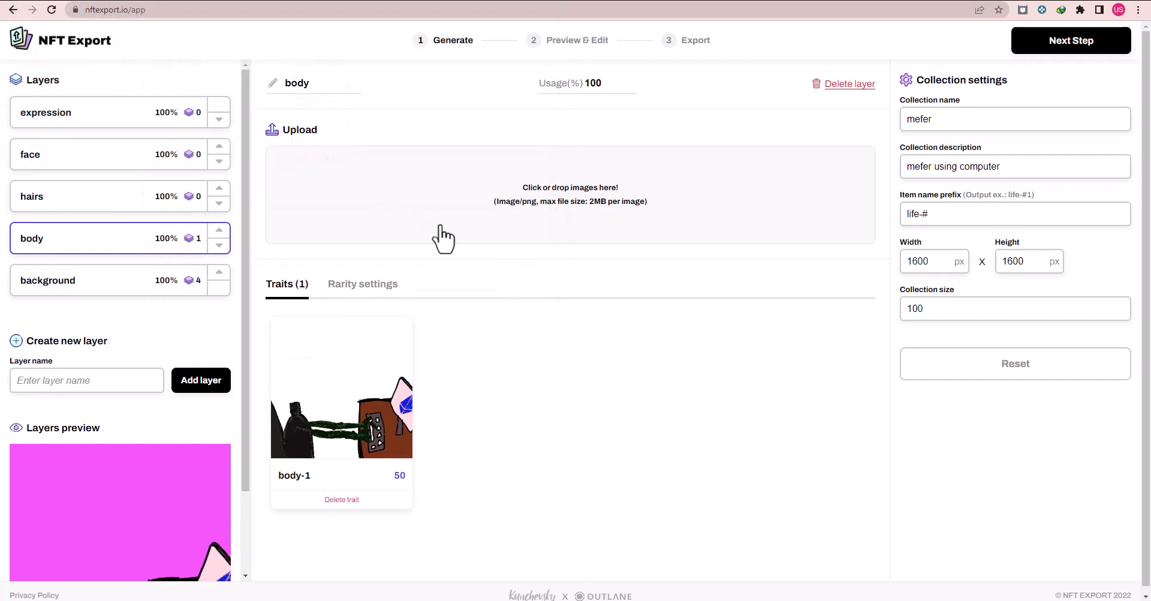
Upload the hair images Final_-19 and Final_-18 into the hairs layer.
click(92, 207)
click(560, 219)
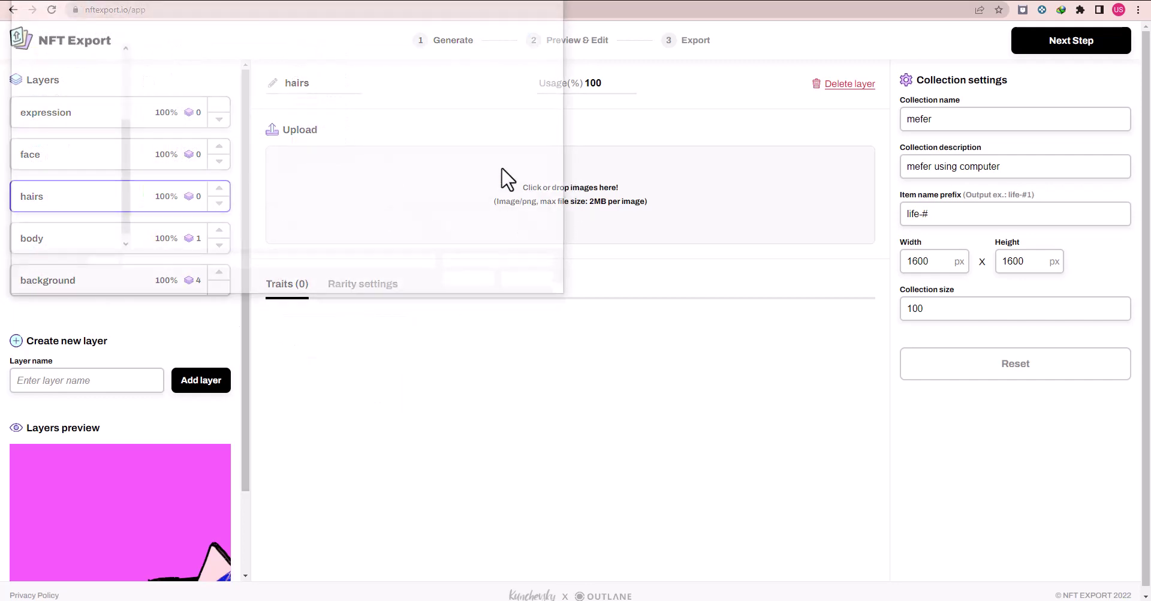
click(211, 84)
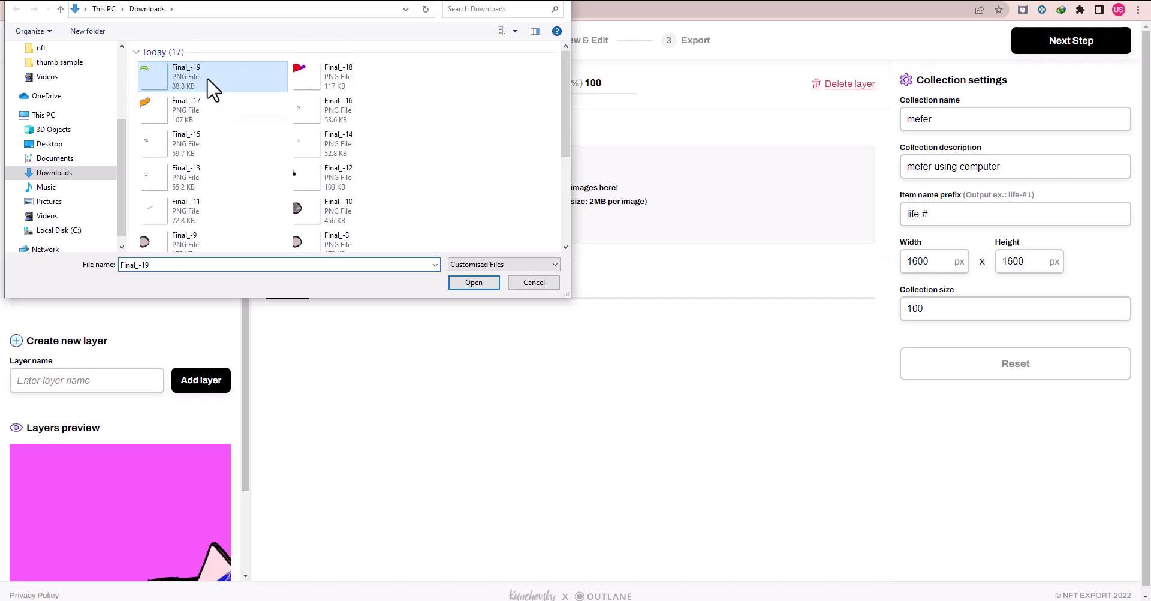
ctrl+click(319, 84)
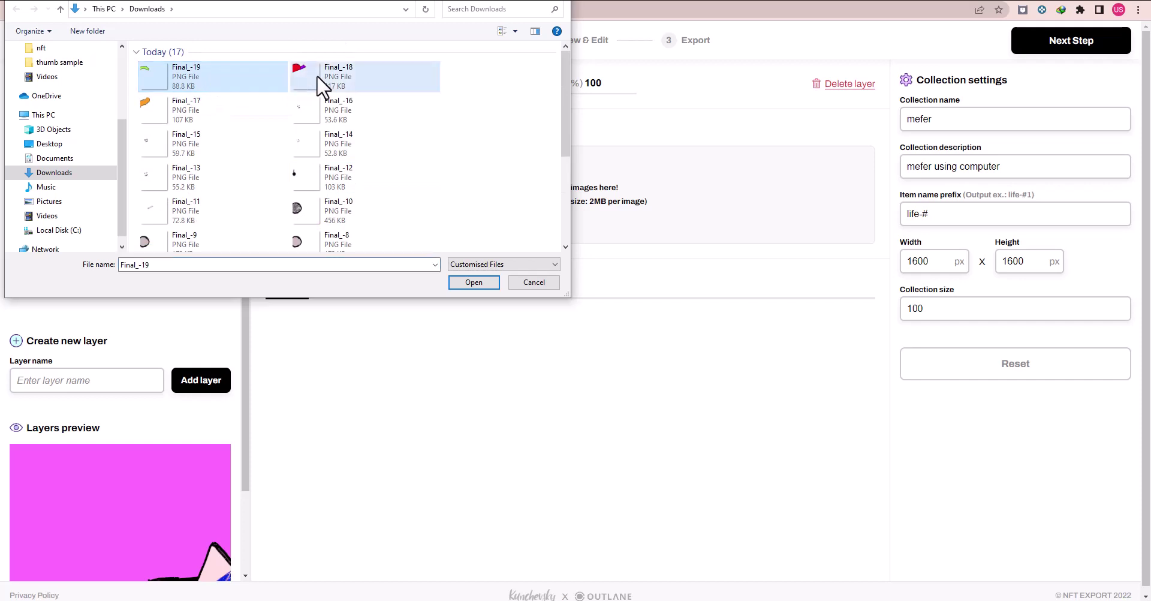
click(482, 285)
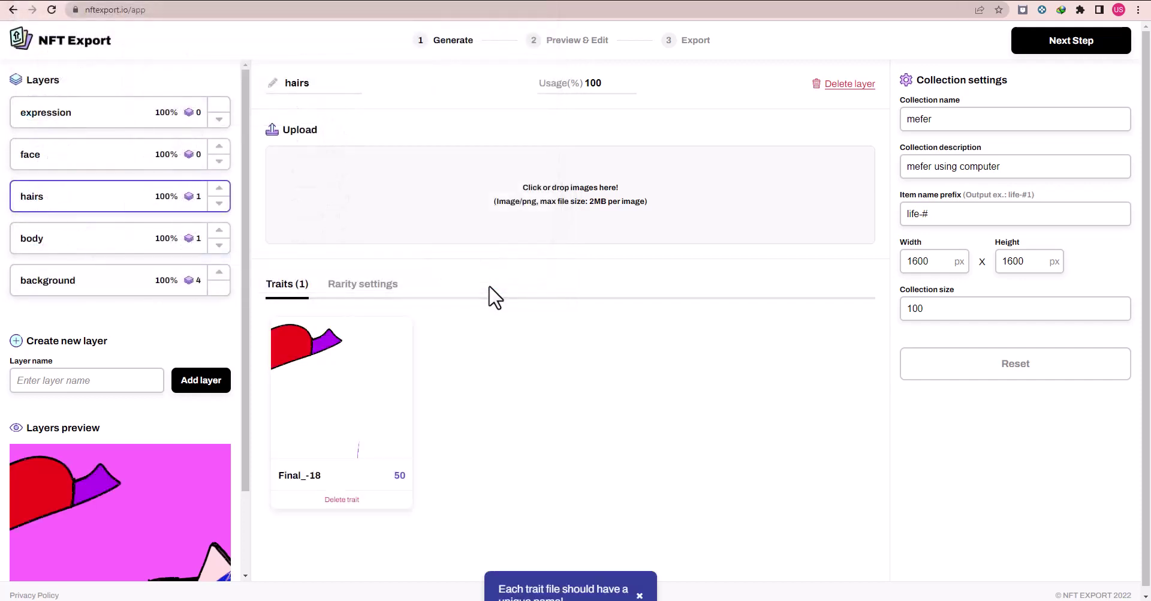
Reopen the image selection for the hairs layer and batch-rename Final_-19 and Final_-17 as hairs-2.
click(563, 201)
click(185, 91)
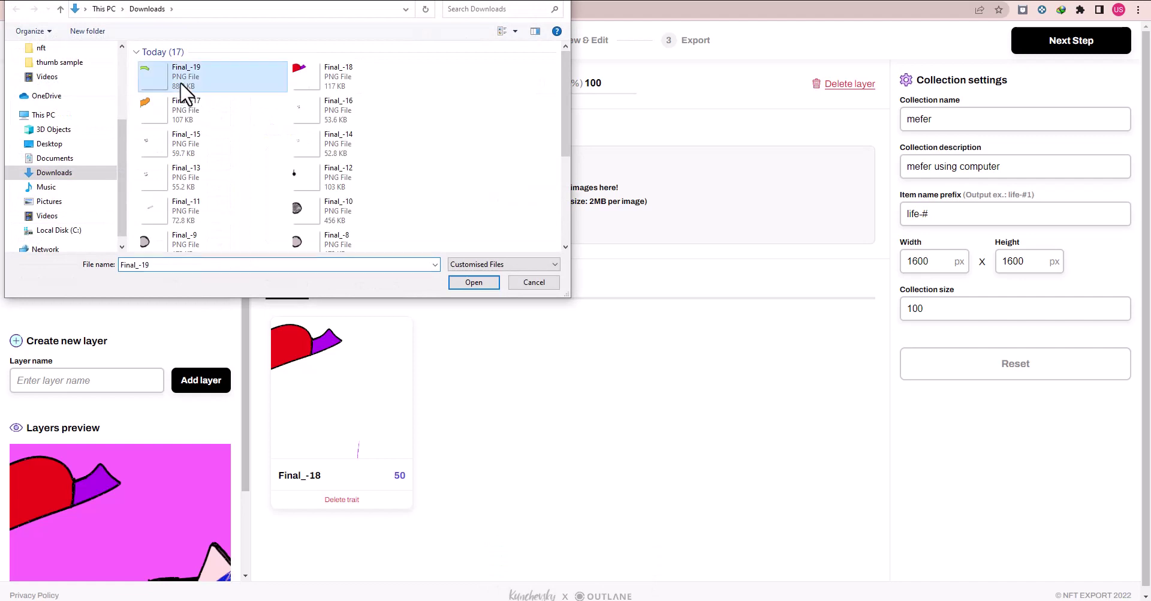
ctrl+click(191, 103)
key(F2)
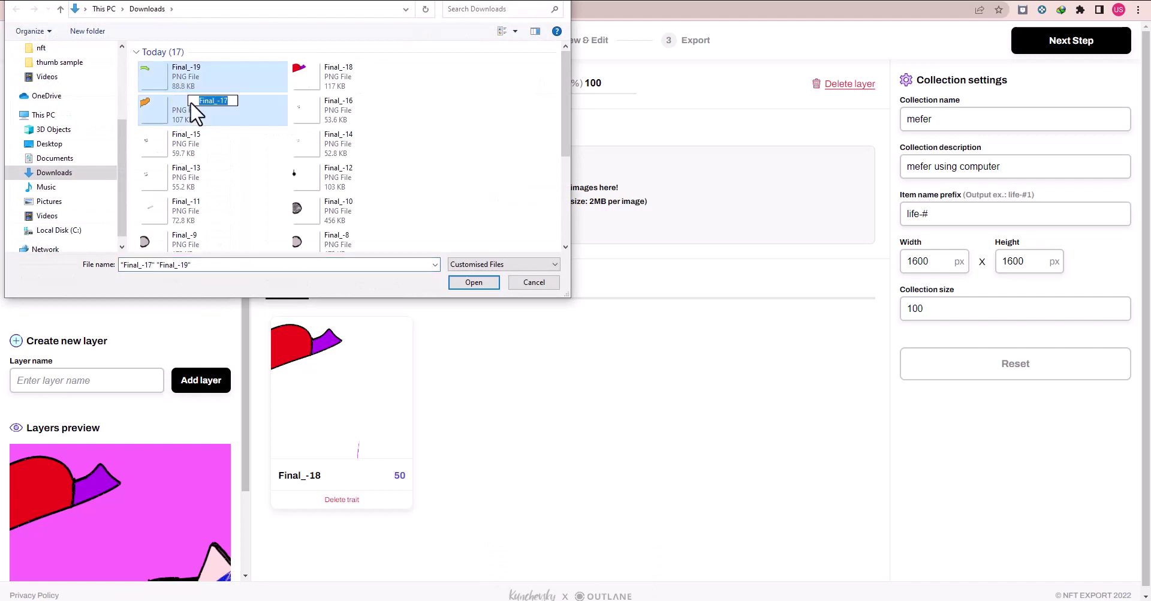
text(hairs-2)
key(Return)
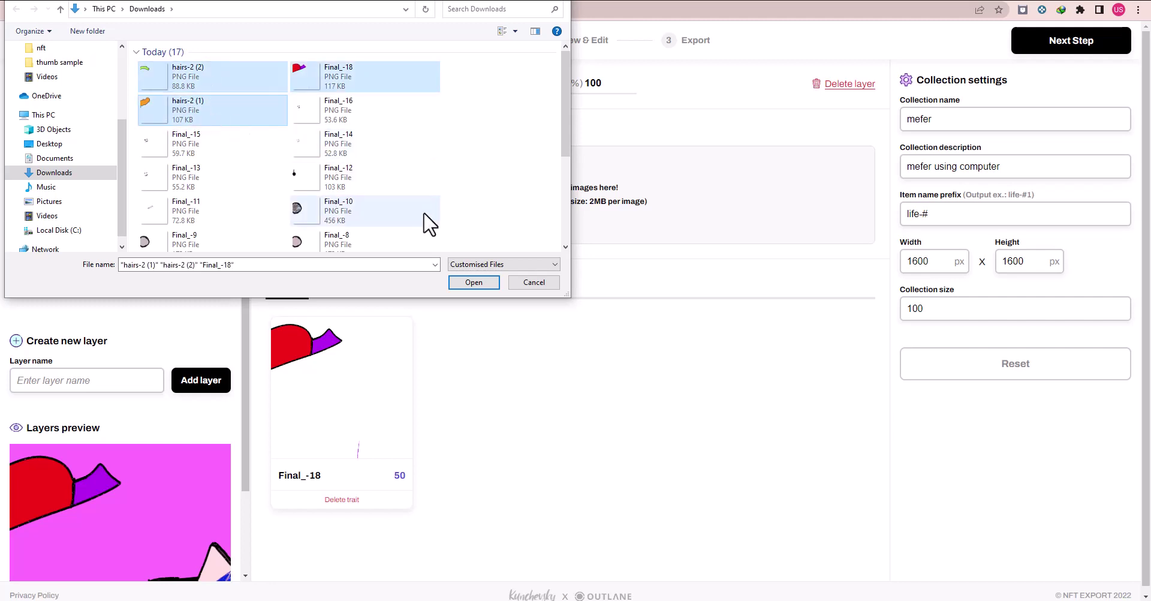
Upload the images hairs-2 (1) and hairs-2 (2) into the hairs layer, and open the face layer.
click(232, 73)
ctrl+click(231, 111)
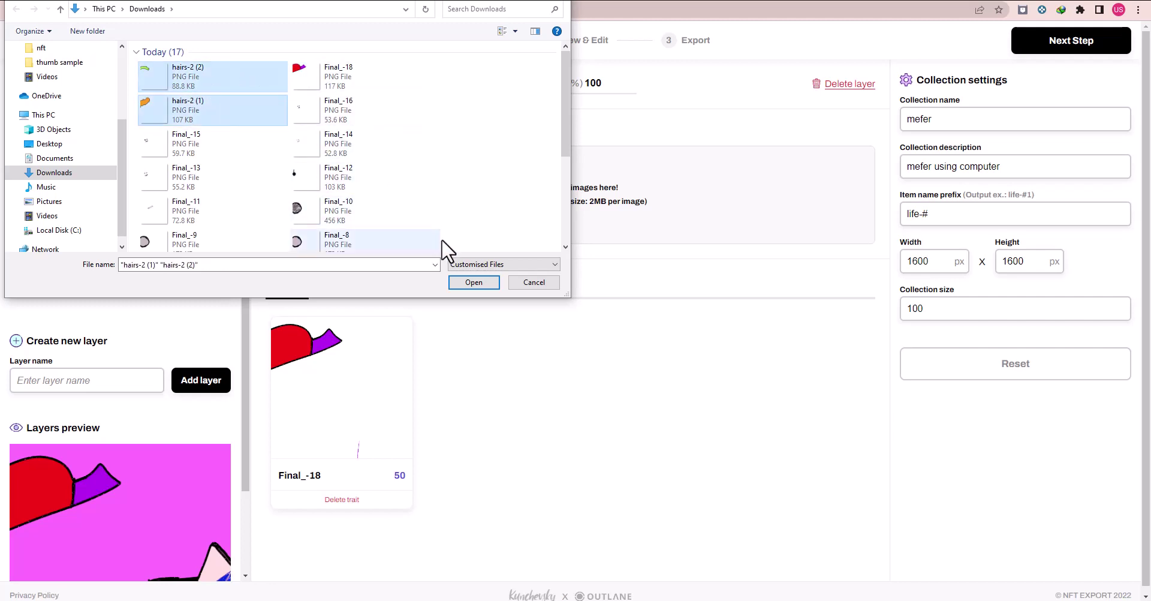
click(468, 283)
click(67, 159)
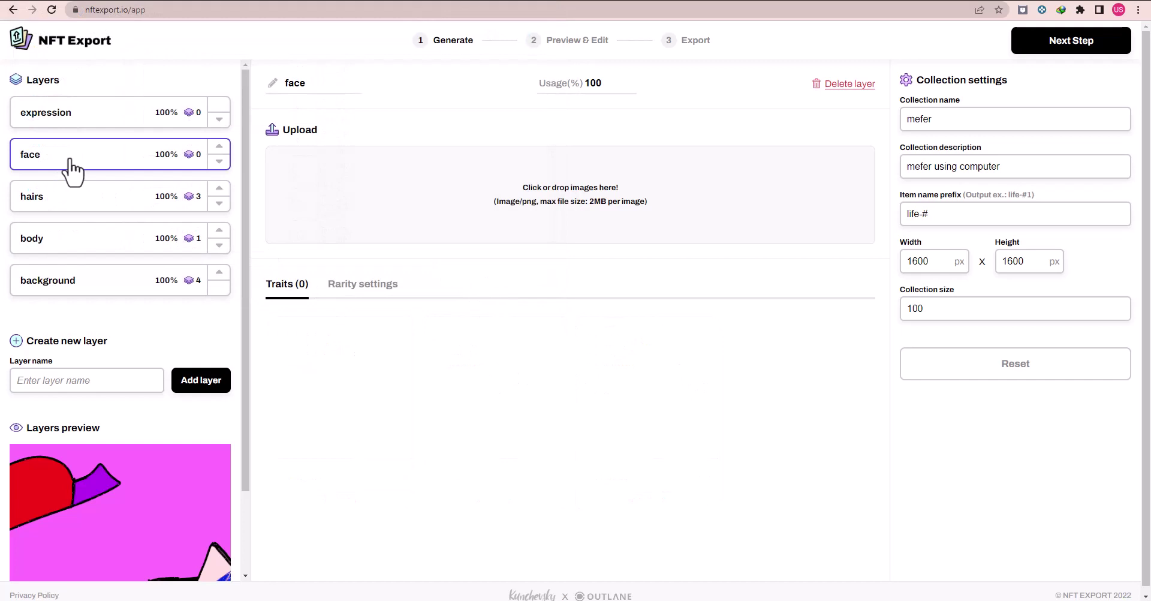
Try to upload the images Final_-8, Final_-9 and Final_-10 into the face layer.
click(550, 210)
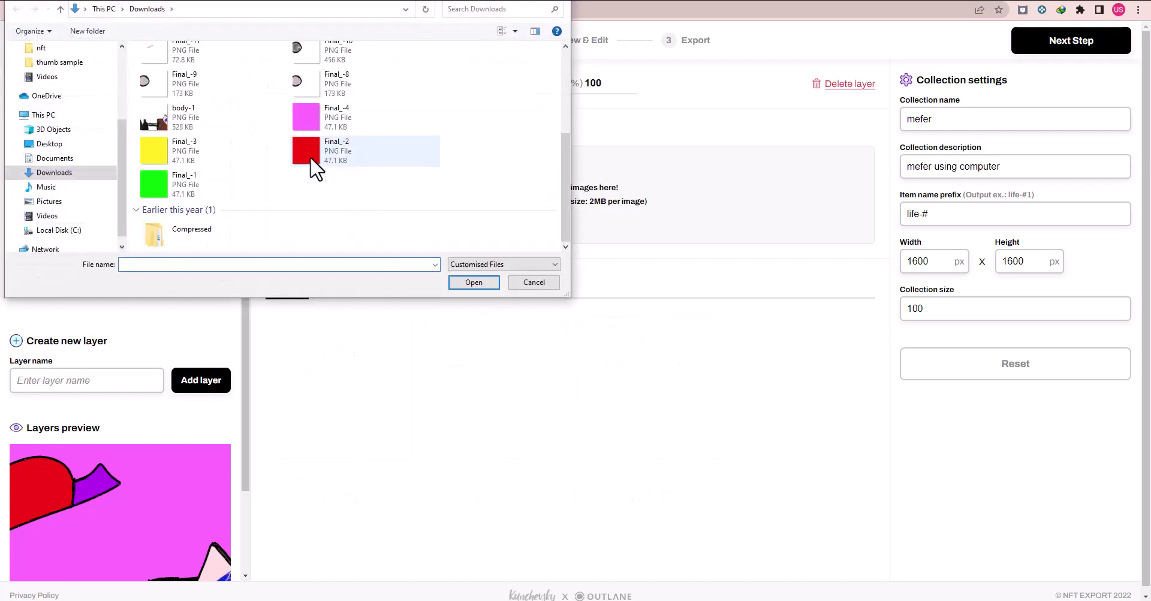
click(322, 133)
shift+click(316, 155)
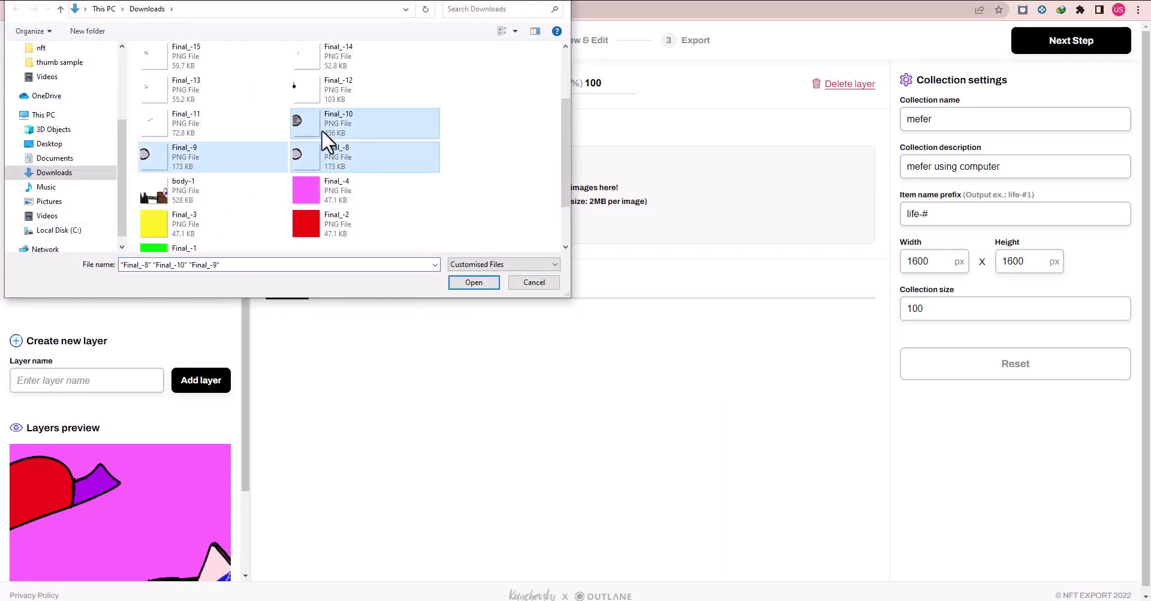
click(459, 281)
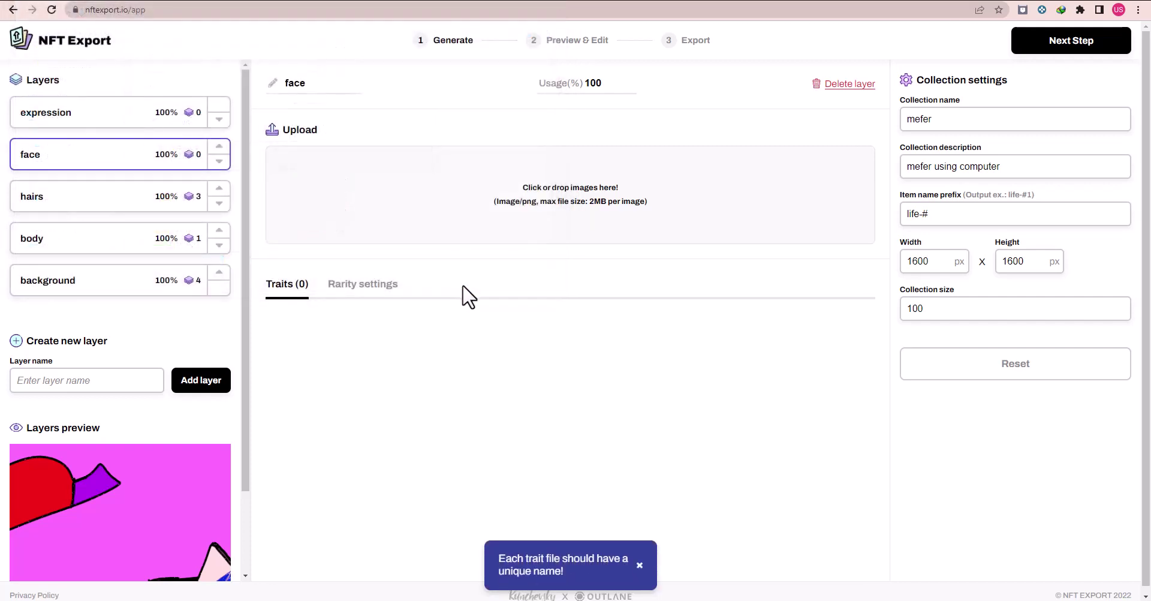
Batch-rename the image files Final_-8, Final_-9 and Final_-10 as face-1 and upload them into the face layer.
click(424, 184)
scroll(363, 188, down, 5)
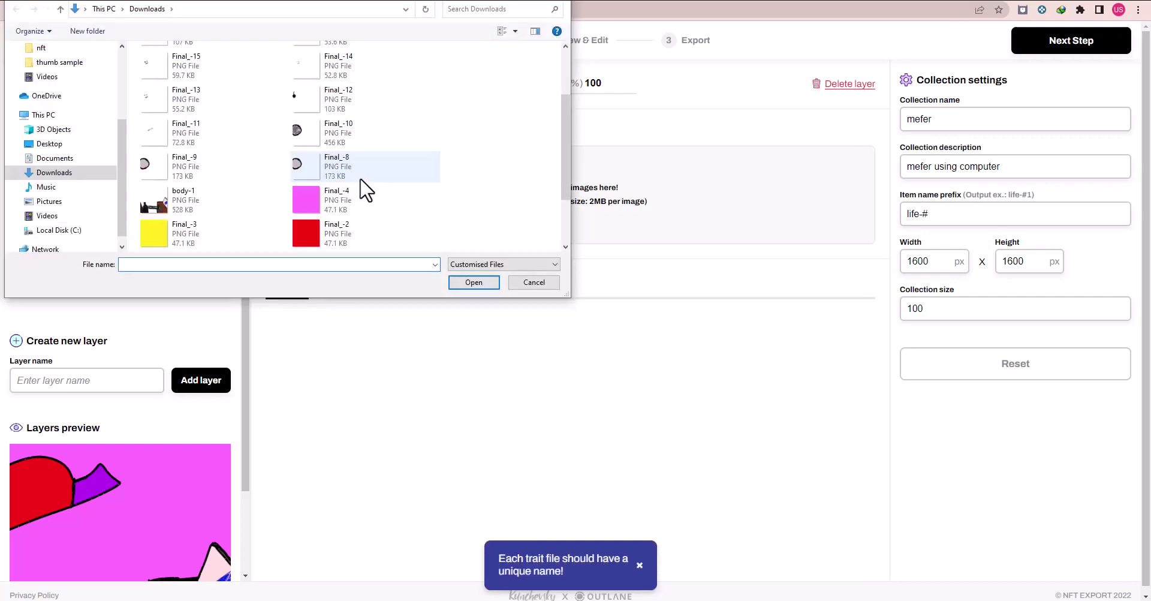
scroll(331, 110, up, 5)
click(322, 217)
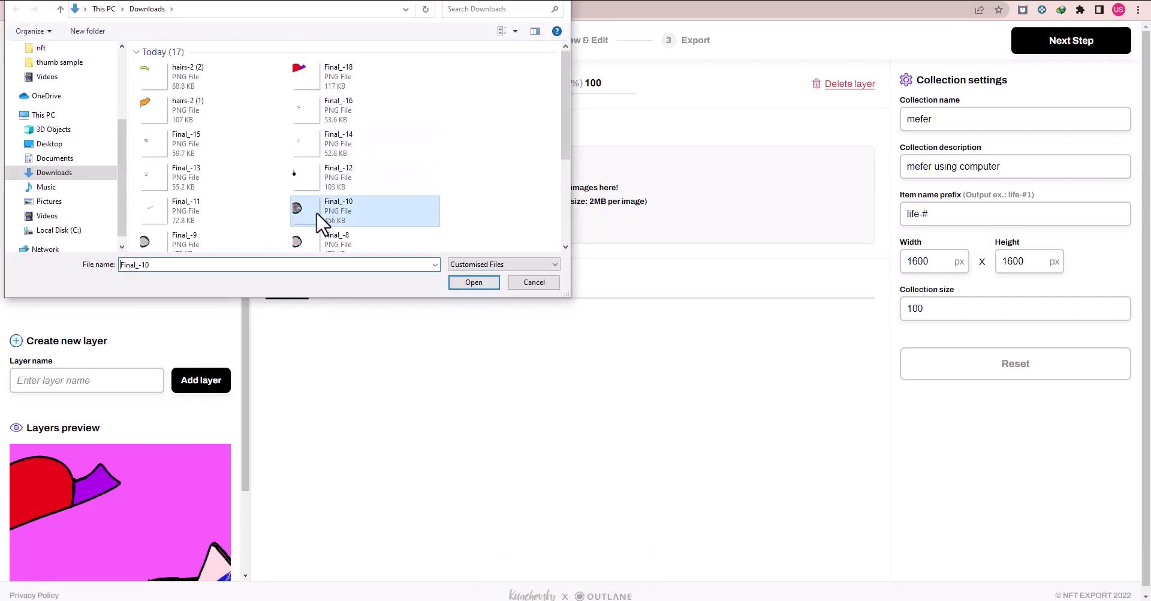
shift+click(321, 243)
key(F2)
text(face-1)
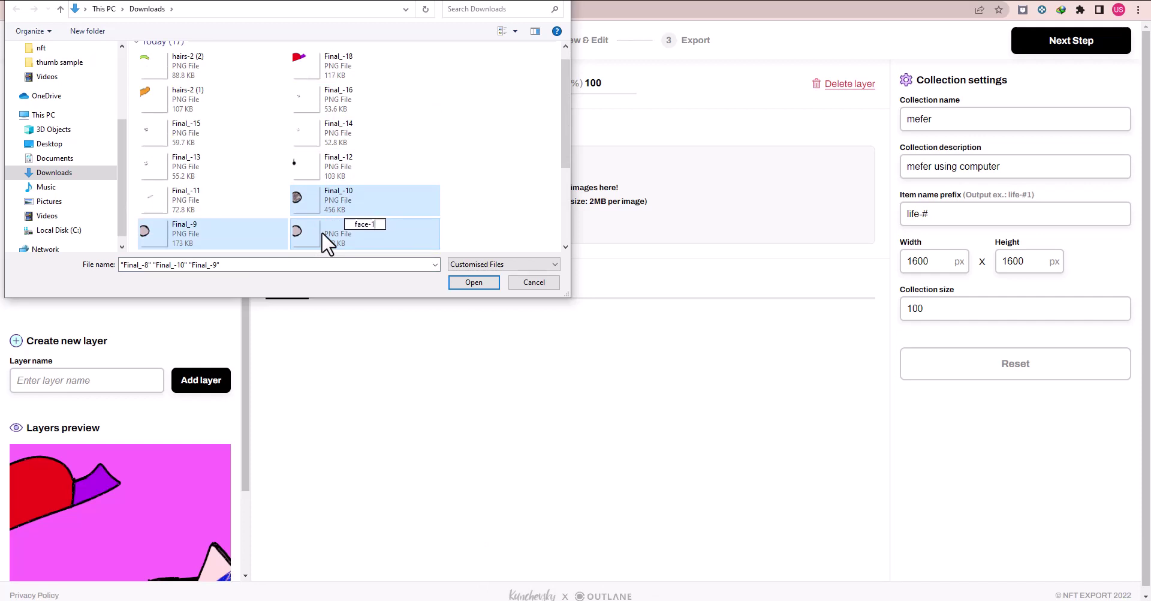
key(Return)
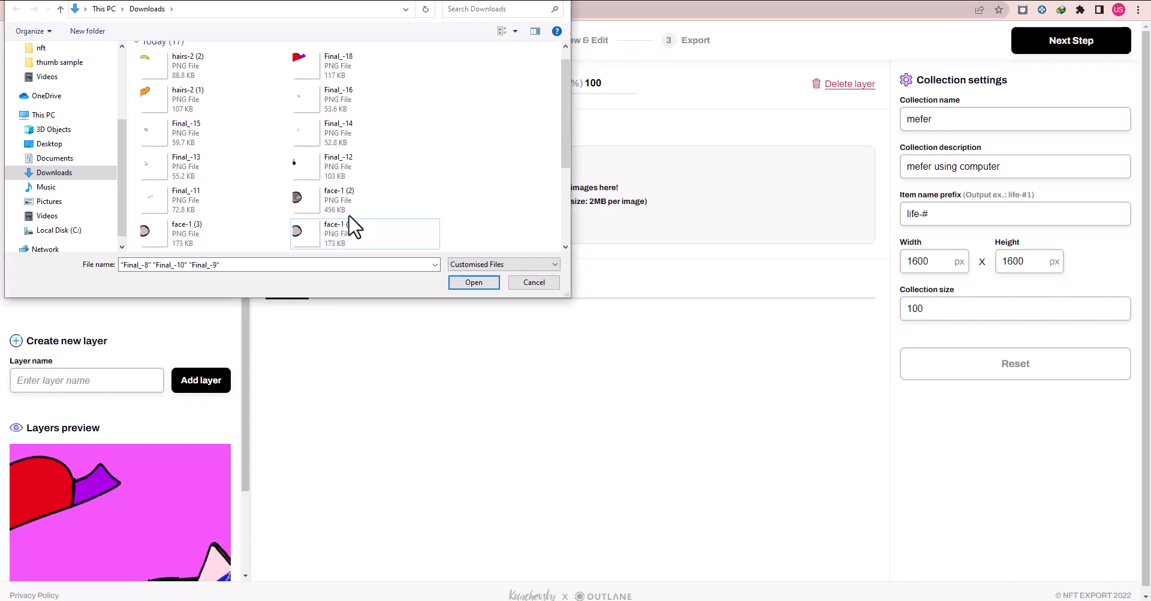
click(462, 287)
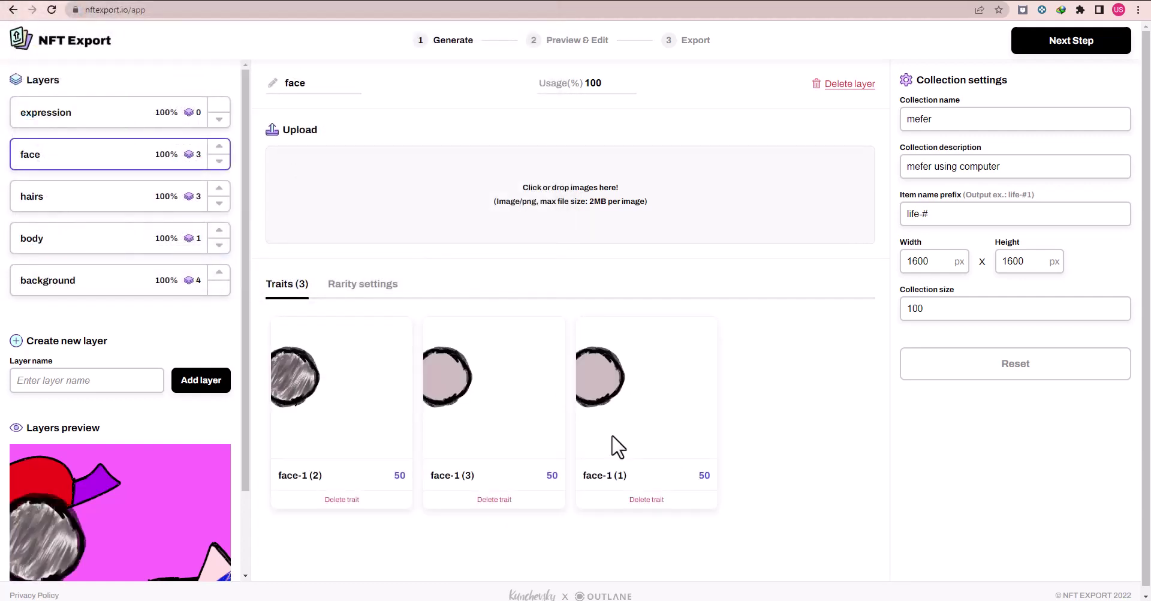
Open the image selection for the expression layer and batch-rename Final_-13 through Final_-16 as expression.
click(90, 115)
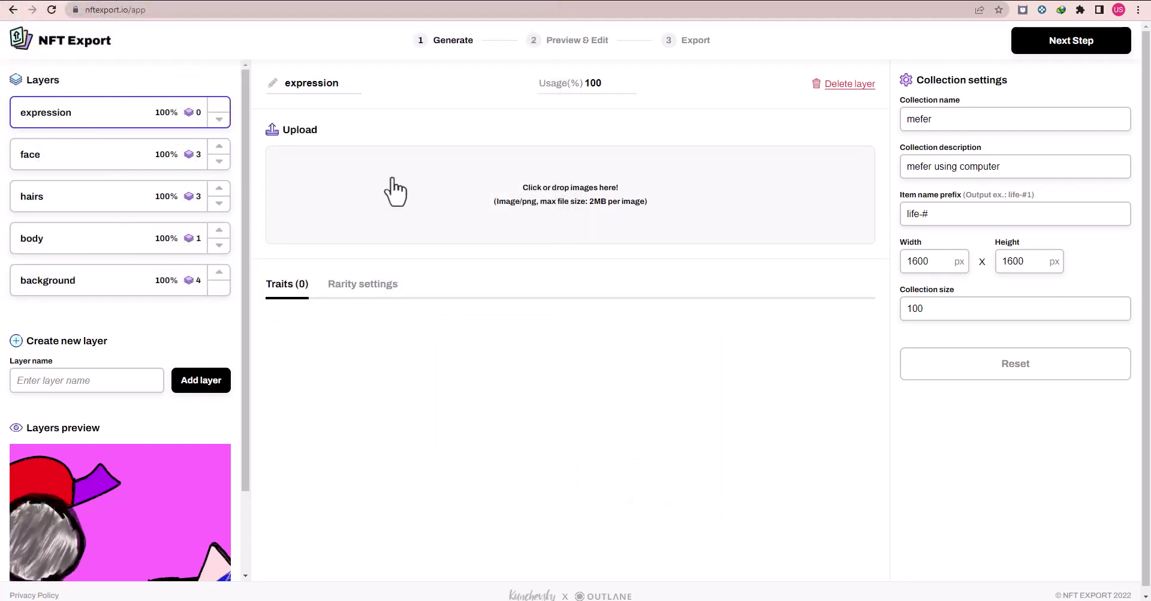
click(560, 216)
scroll(423, 190, down, 3)
scroll(384, 187, up, 3)
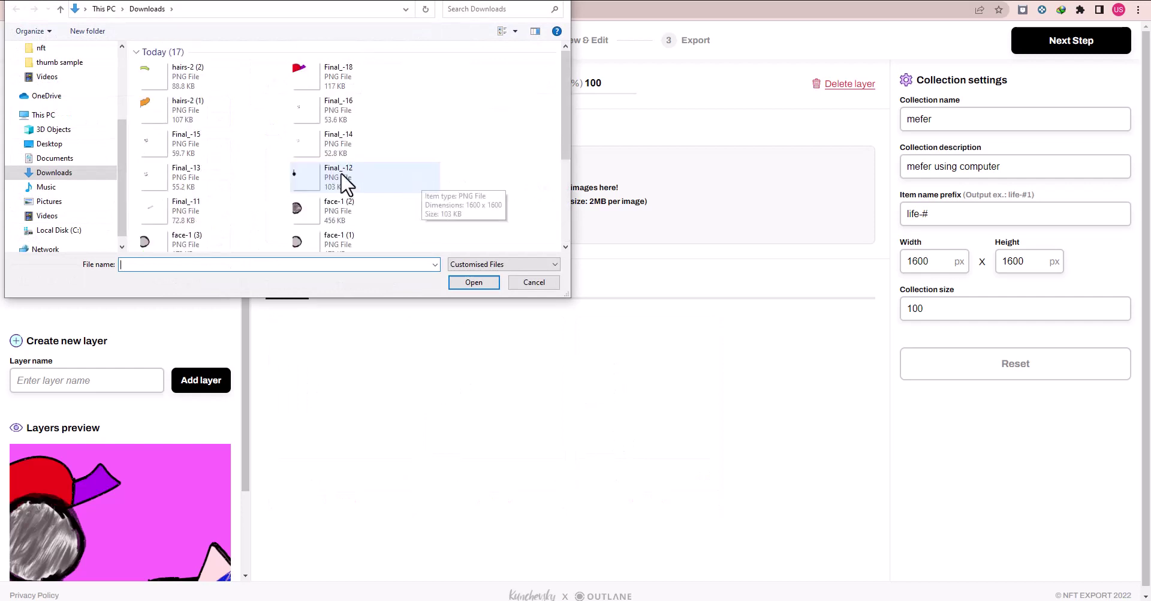
click(192, 159)
click(299, 109)
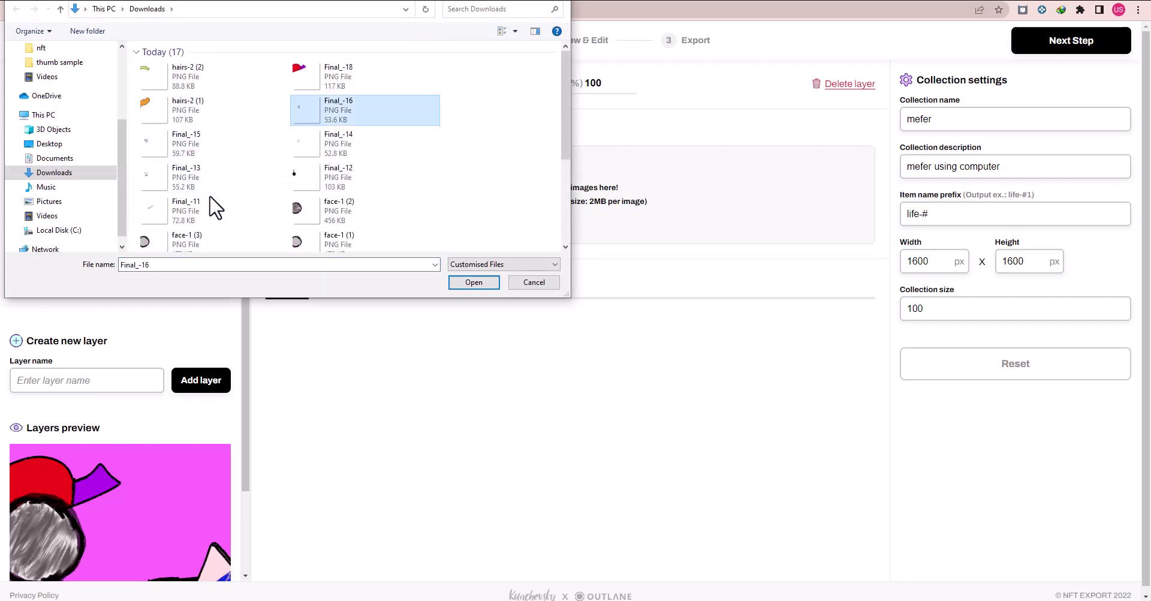
shift+click(209, 185)
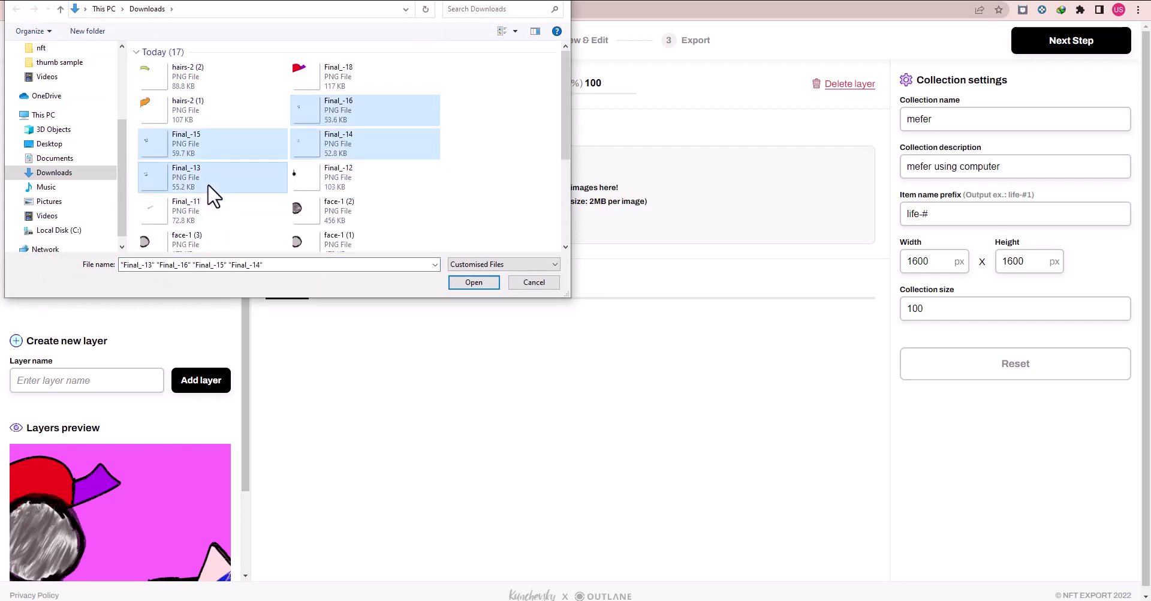
click(209, 184)
key(Return)
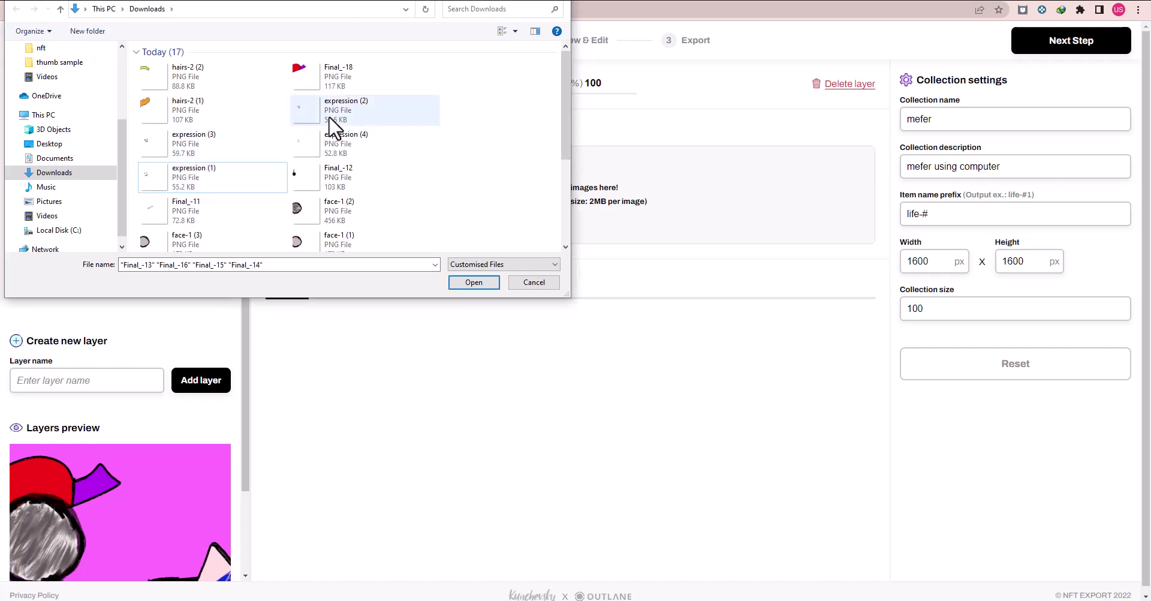
Upload the four images expression (1) through expression (4) into the expression layer.
click(333, 114)
shift+click(258, 183)
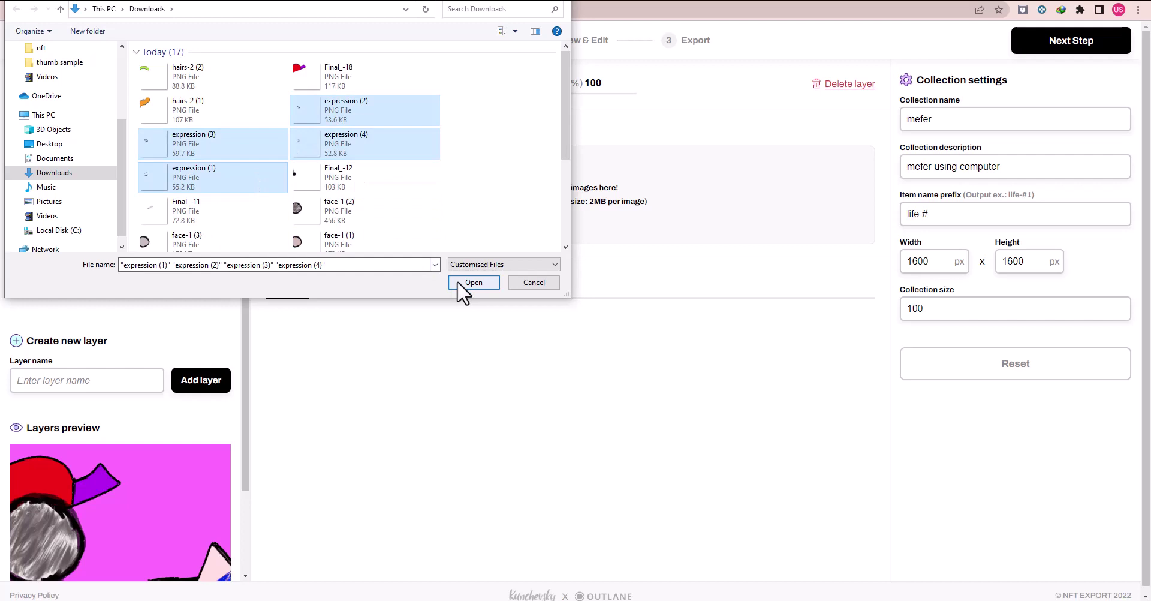
click(493, 290)
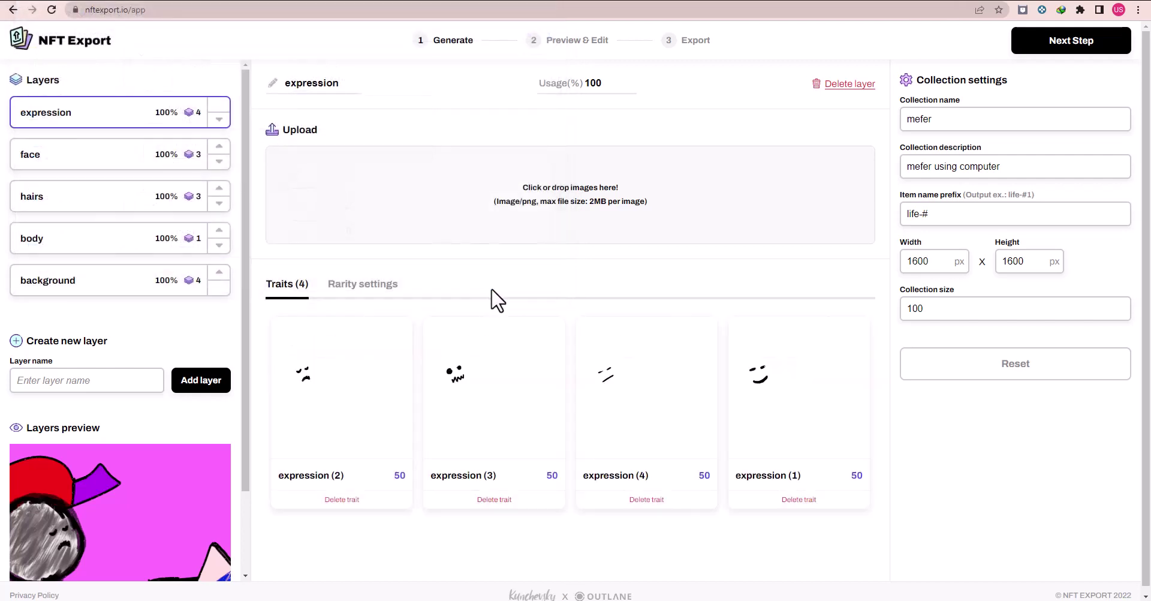
Move the hairs layer above the face layer and check the combined layers preview.
scroll(168, 327, down, 2)
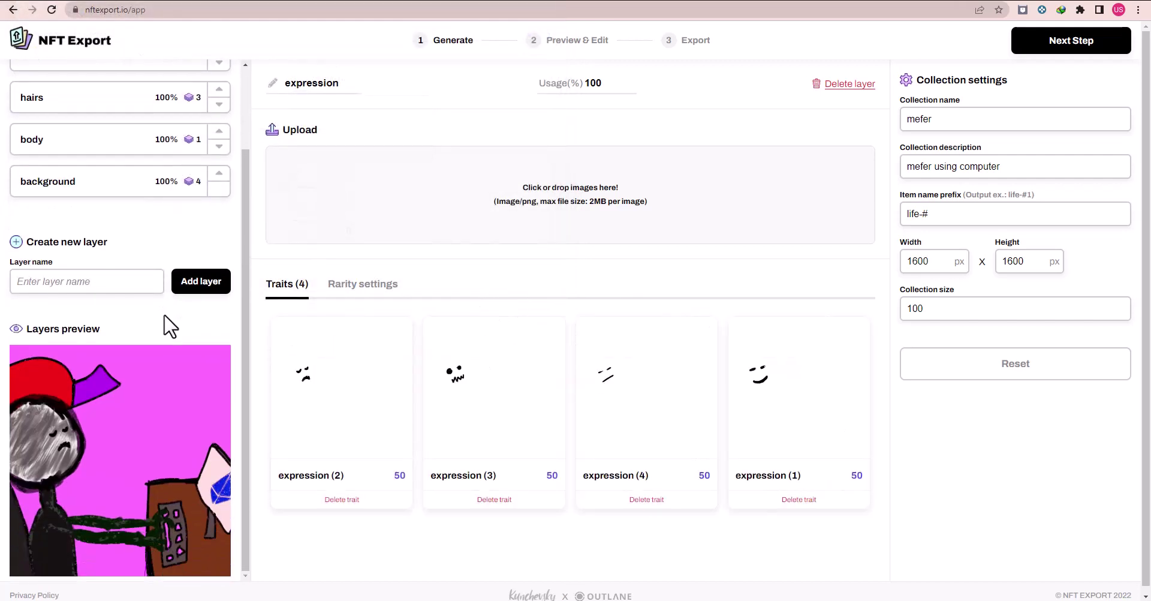
scroll(140, 373, up, 2)
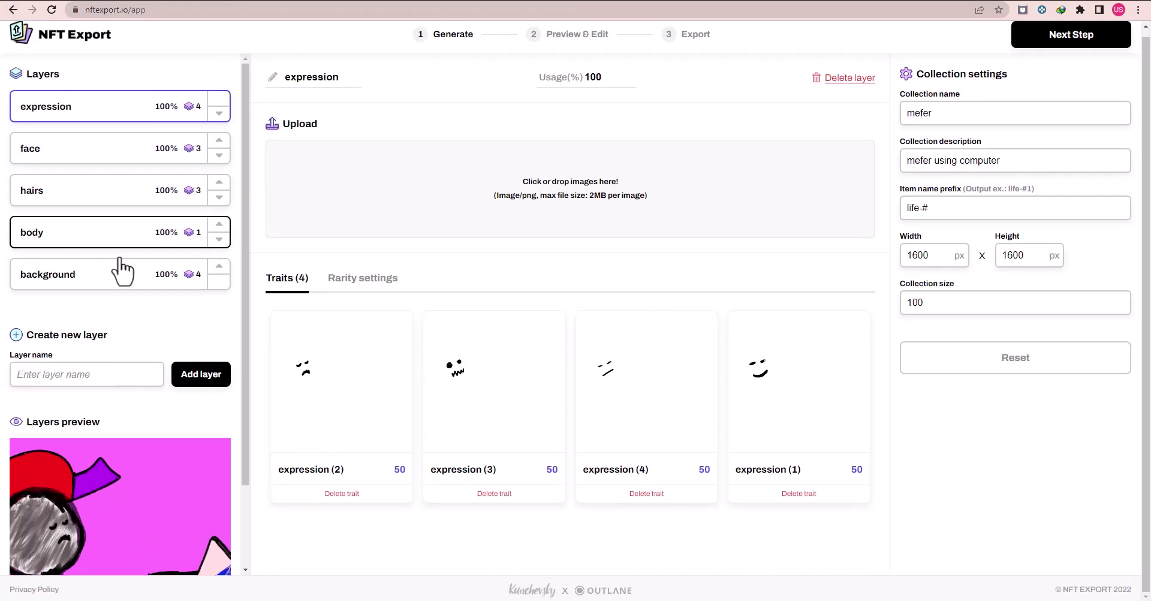
scroll(79, 413, down, 2)
scroll(105, 360, up, 2)
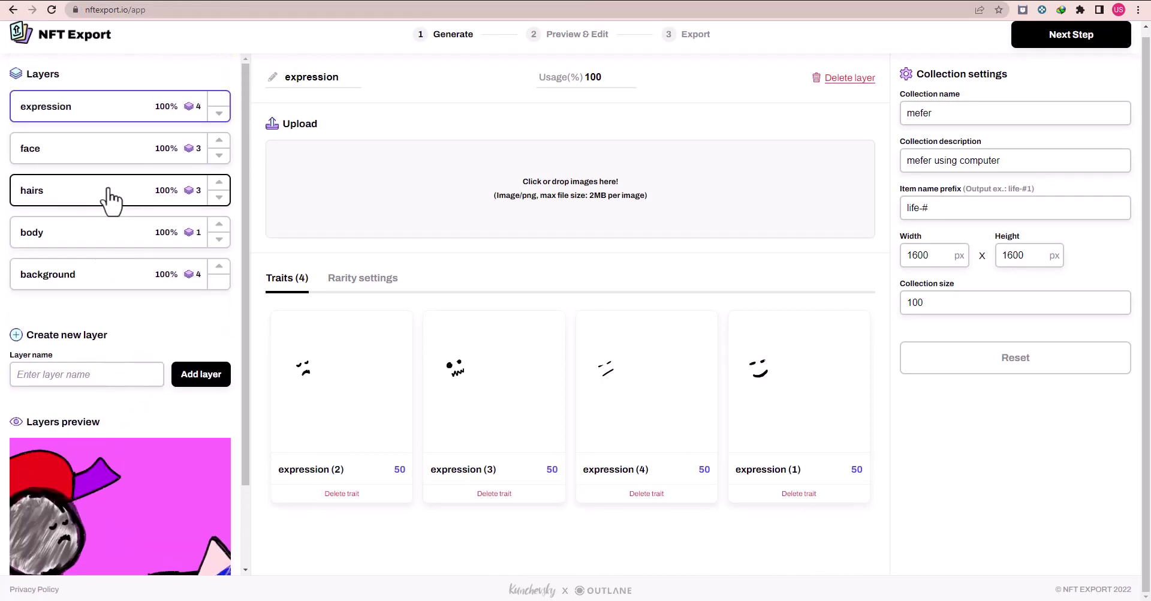
click(220, 183)
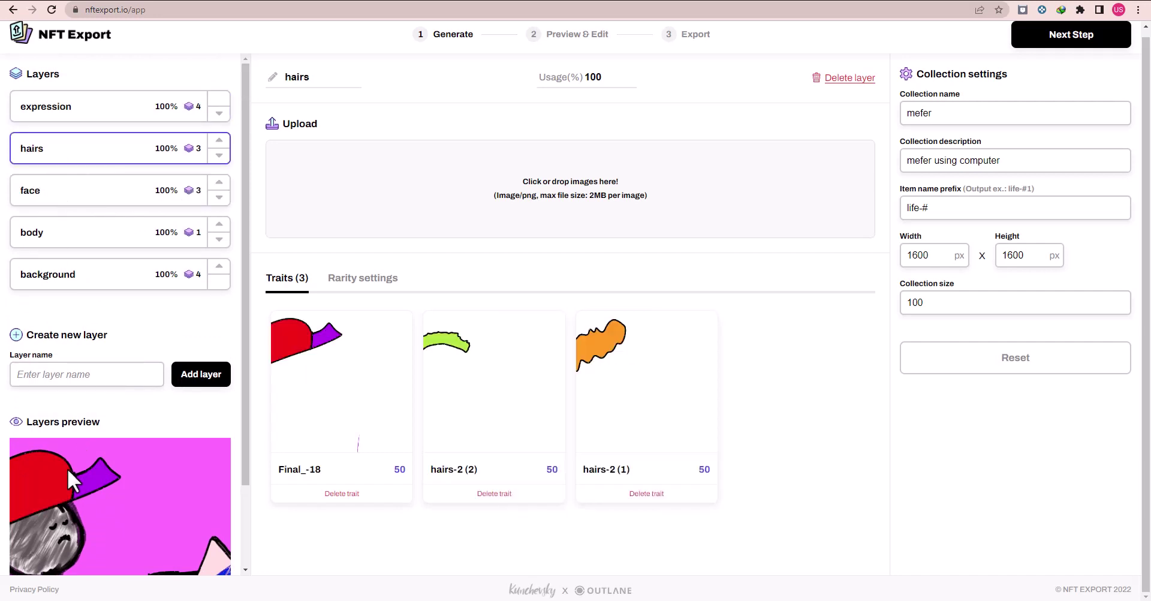
scroll(65, 466, down, 2)
scroll(87, 432, up, 2)
Set the rarity index of the face-1 (2) trait in the face layer to 36.
click(98, 113)
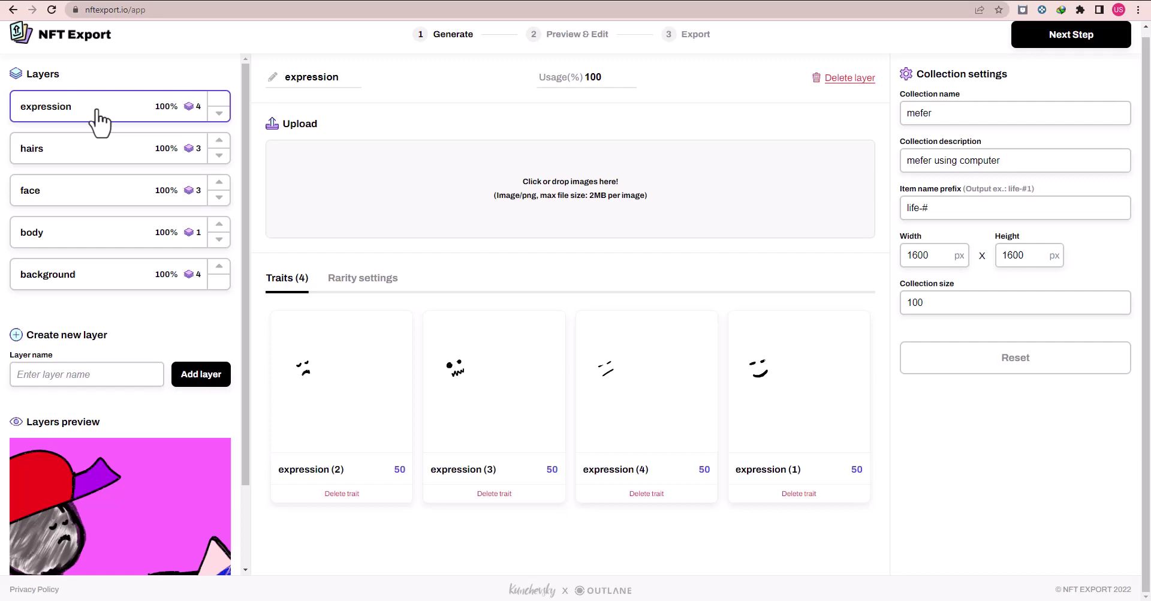
click(98, 149)
click(102, 190)
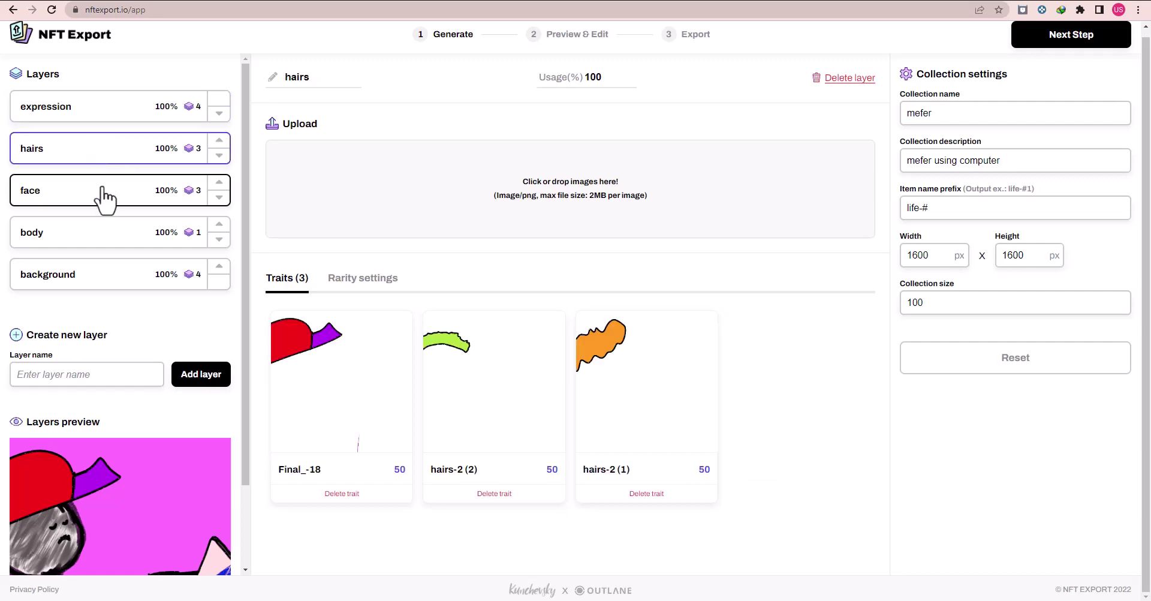
click(335, 282)
drag(575, 331, 632, 331)
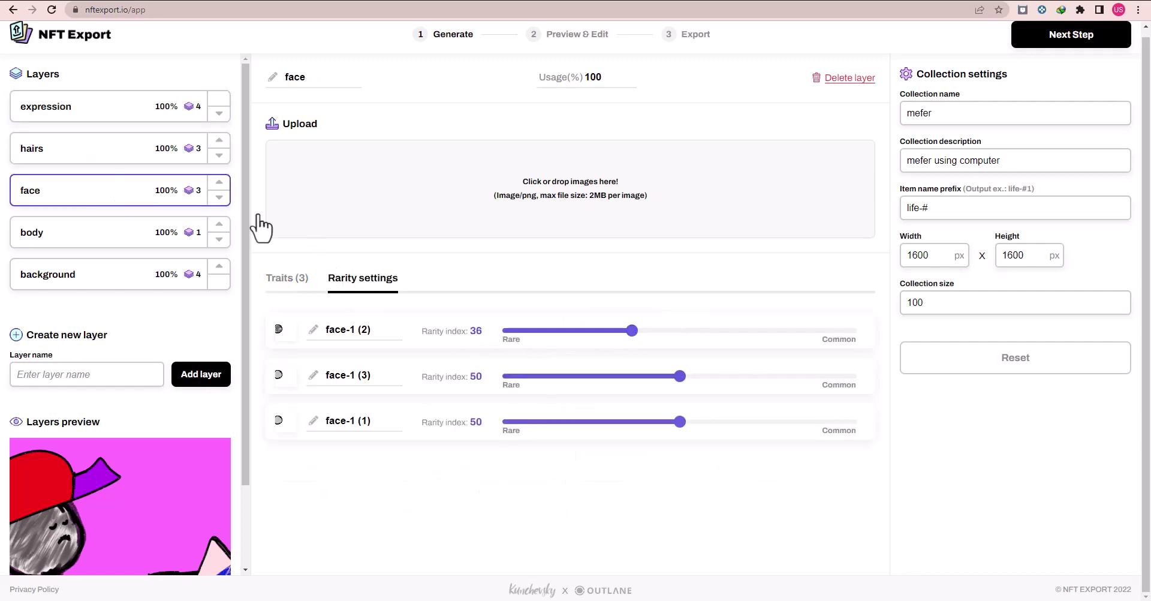
Set the rarity index of the body-1 trait in the body layer to 100.
click(97, 117)
click(93, 159)
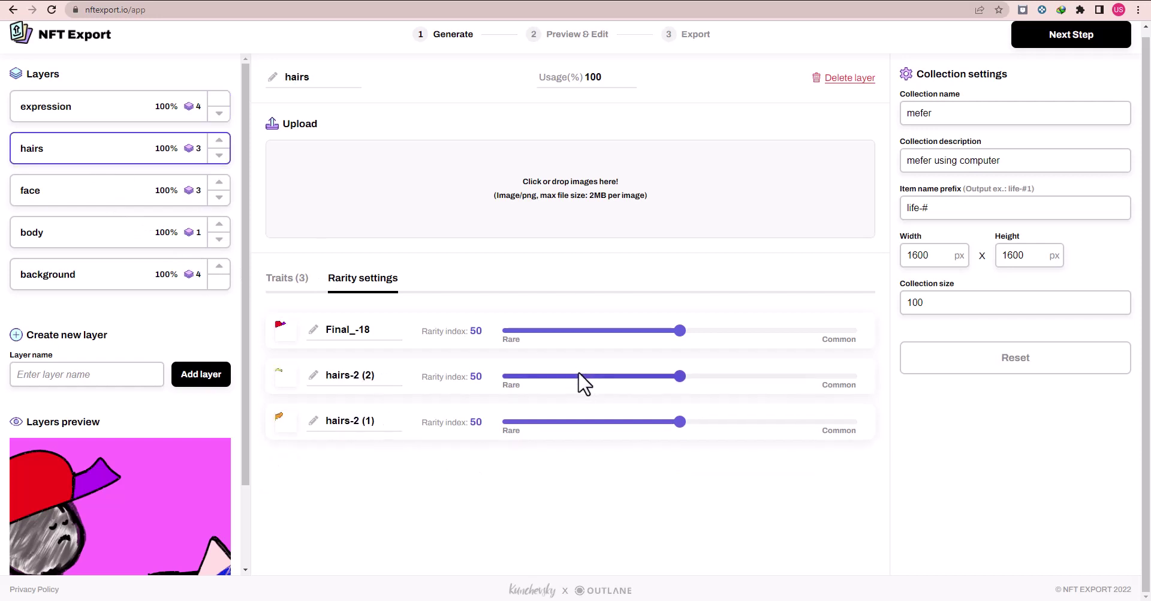
click(133, 241)
drag(679, 330, 905, 372)
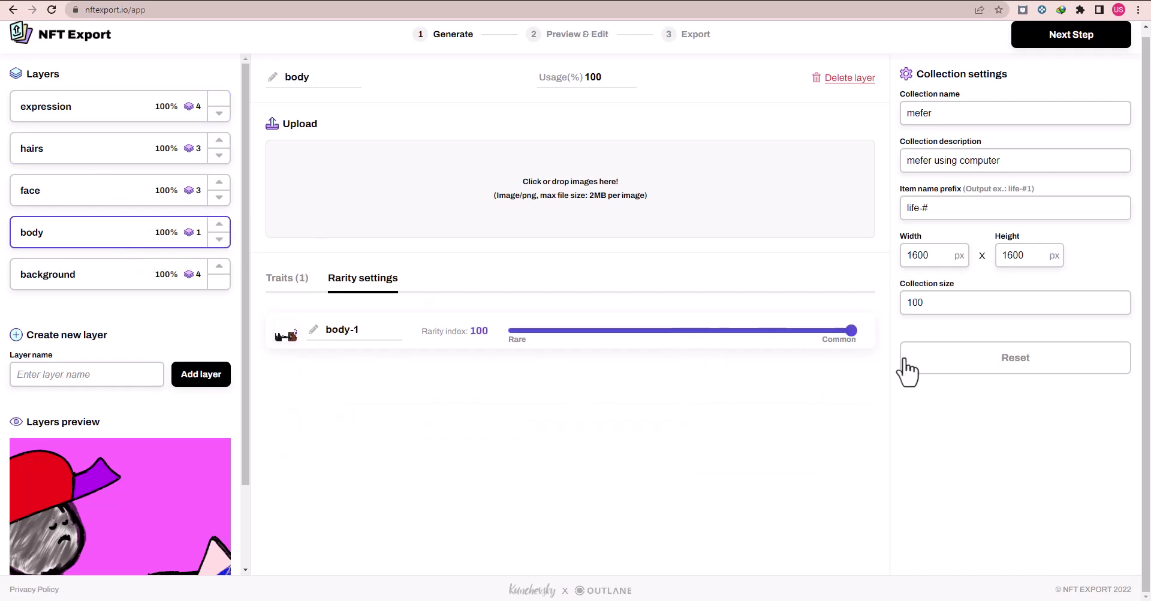
Set the rarity index of the yellow Final_-3 background trait to 12 and view the expression layer's rarity settings.
click(96, 282)
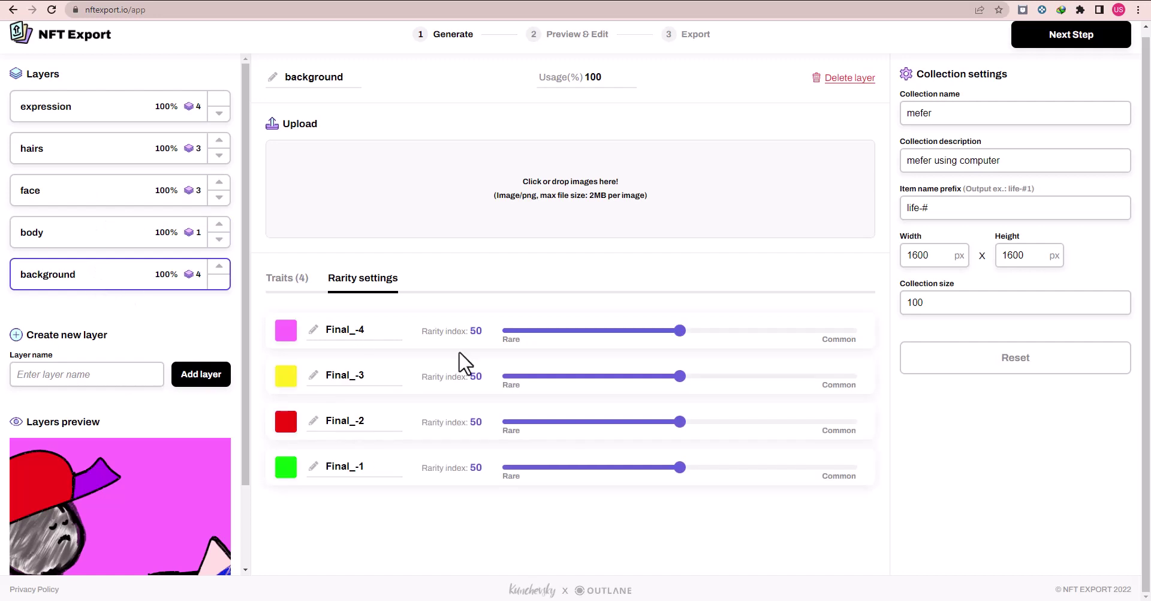
click(550, 377)
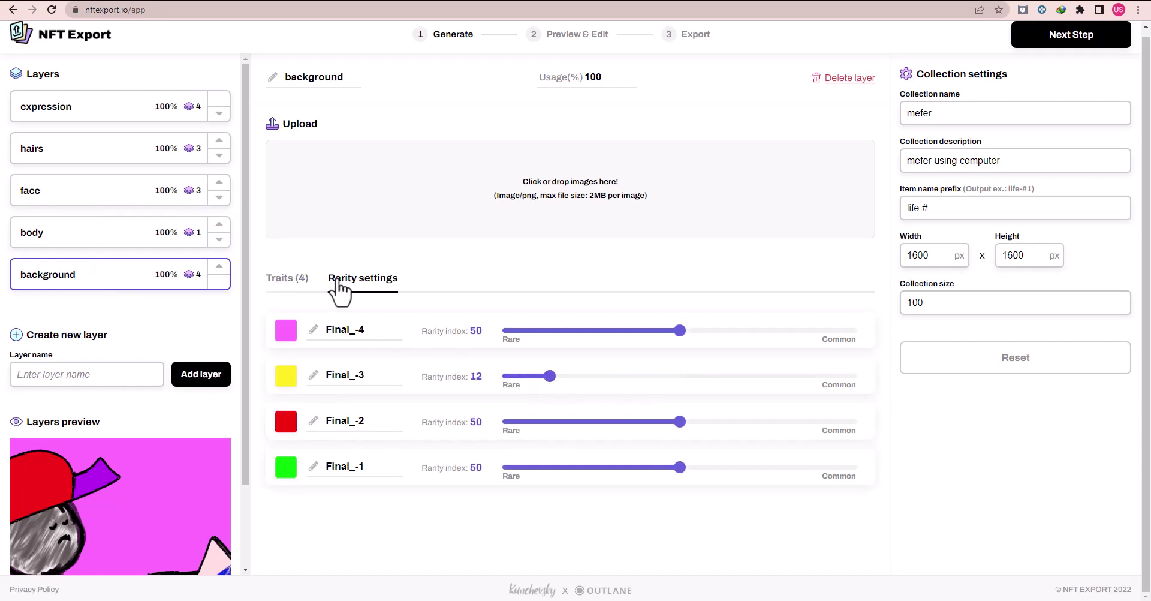
click(104, 153)
click(128, 111)
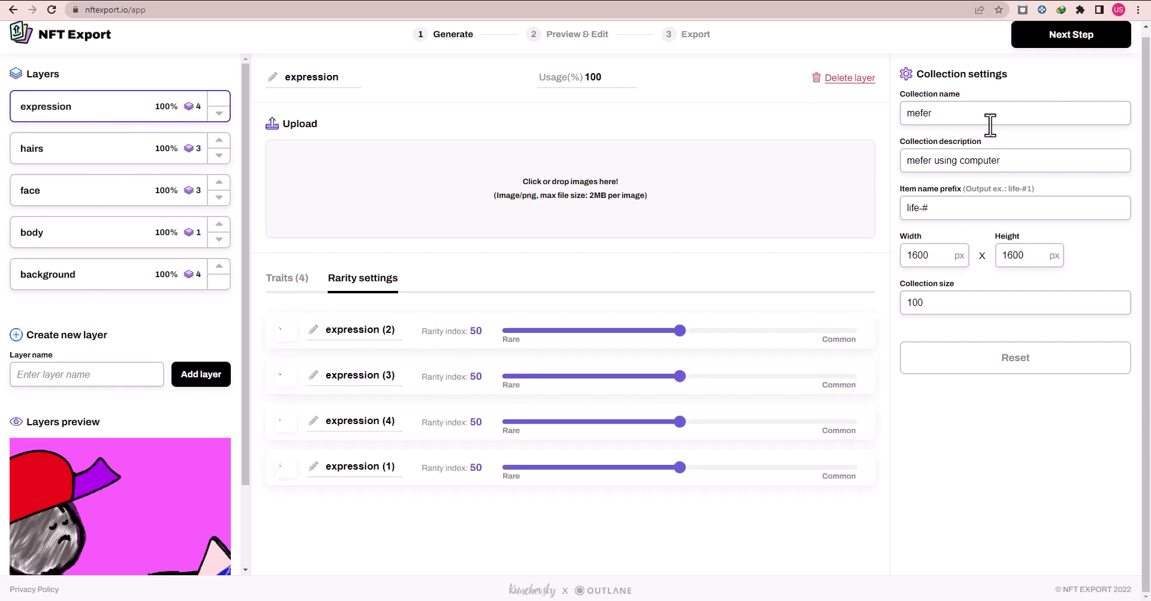
Set the item name prefix in the collection settings to life-#1.
drag(967, 113, 903, 113)
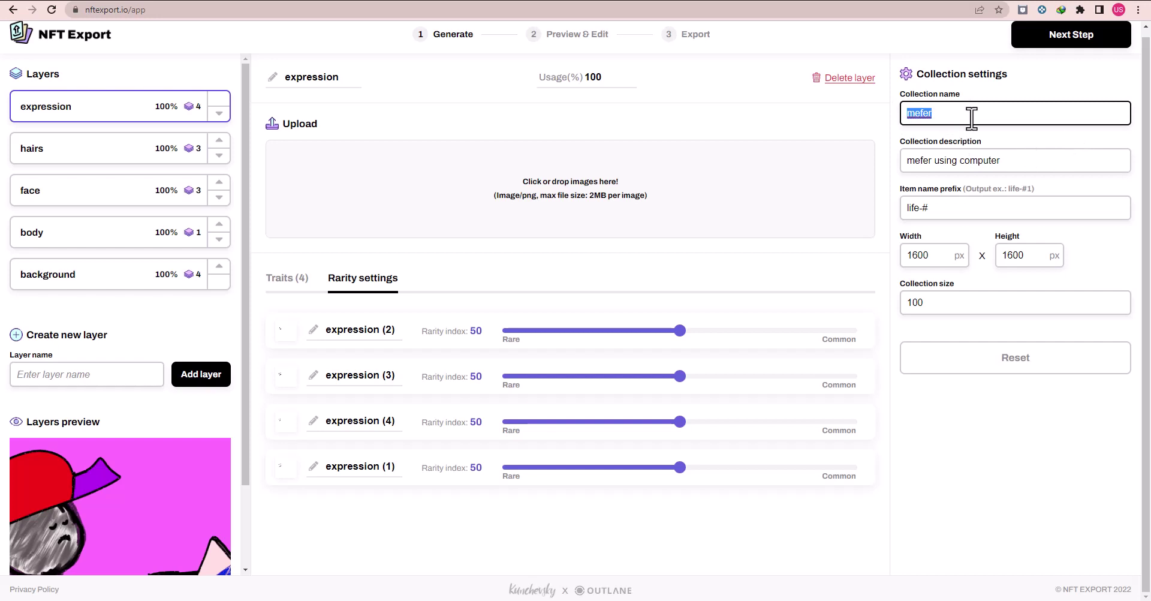
click(958, 208)
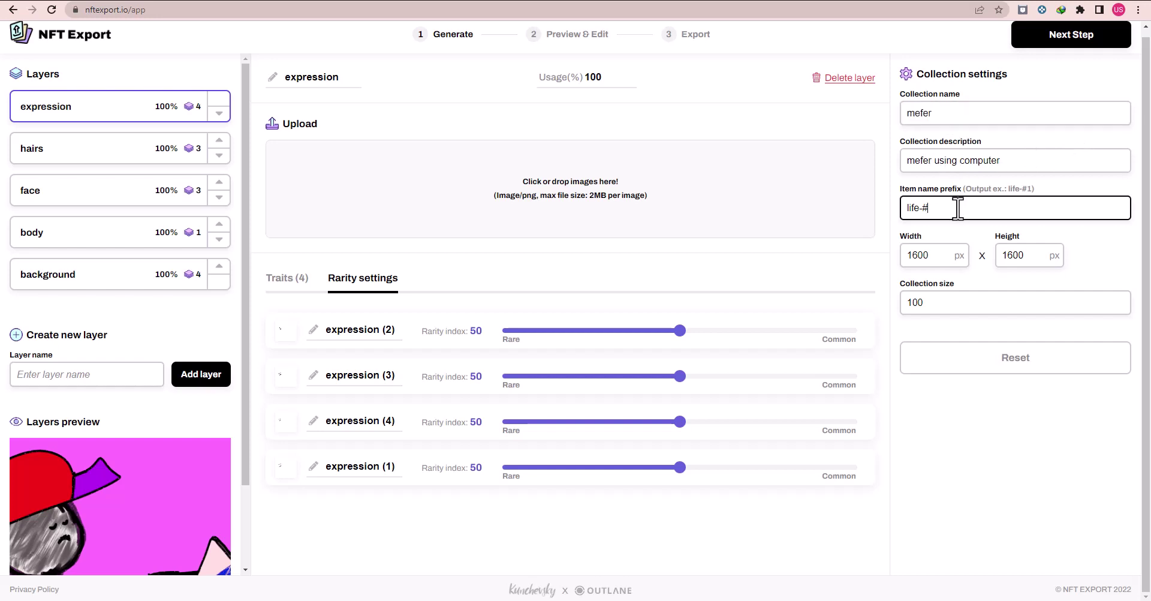
click(941, 299)
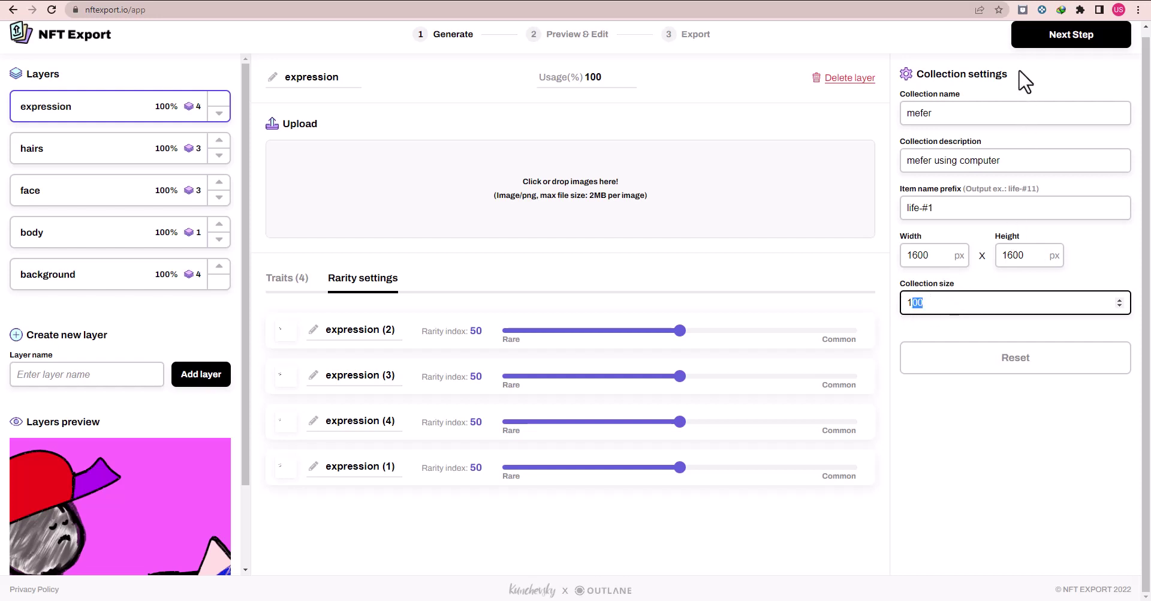
Generate the collection and look through the generated items in the collection preview.
click(1042, 43)
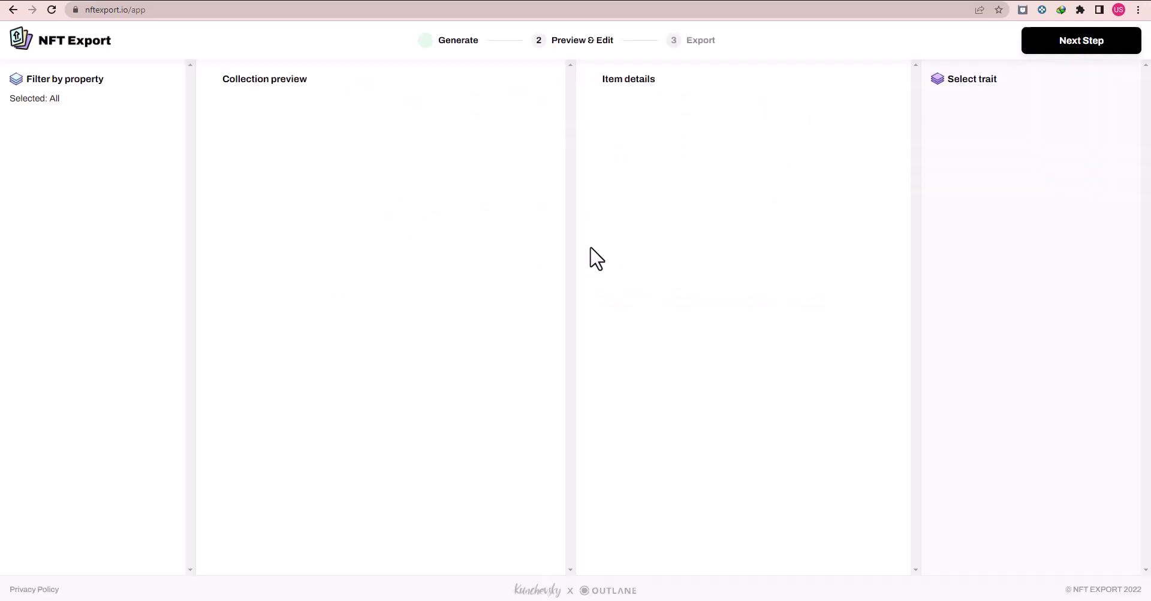
scroll(424, 259, down, 20)
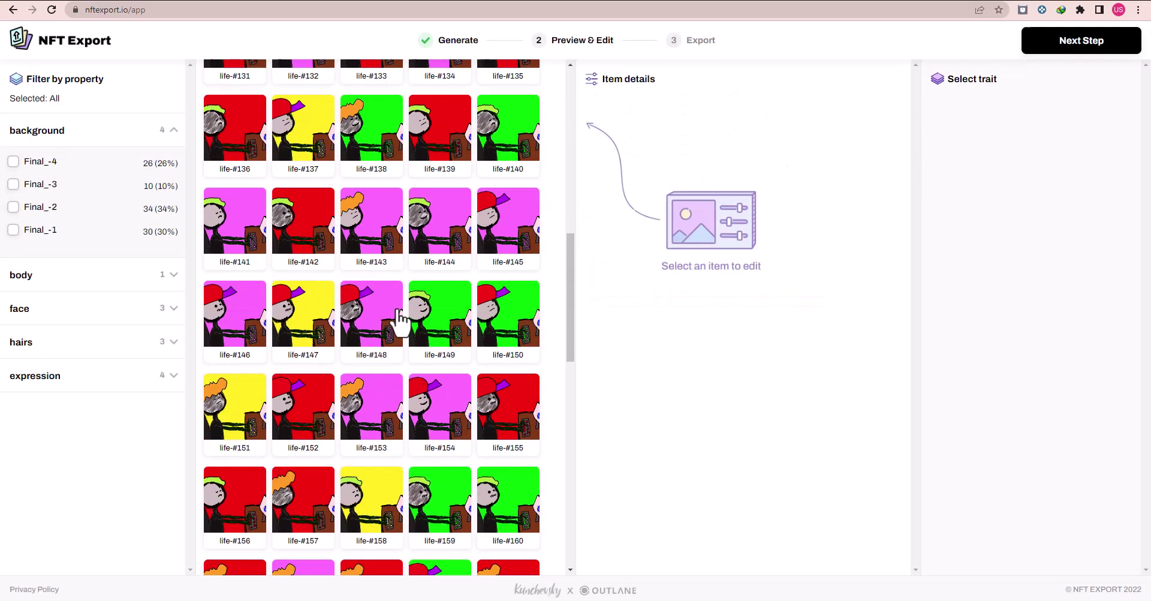
scroll(394, 314, down, 10)
scroll(380, 312, up, 12)
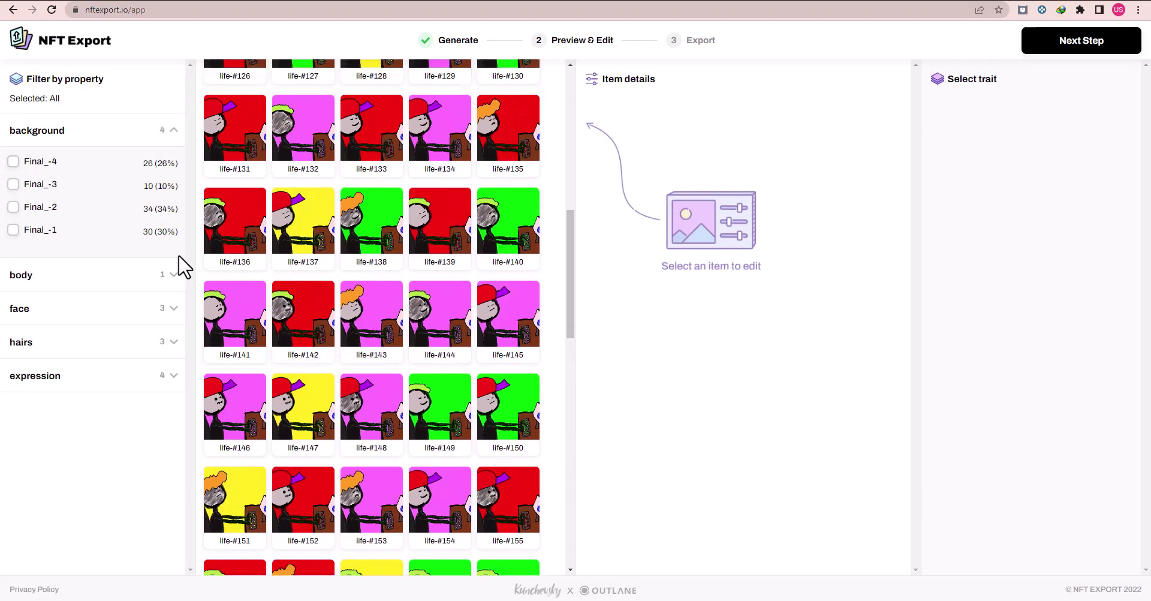
Collapse the background filter, open item life-#118 to examine its properties, and randomise its traits.
click(68, 141)
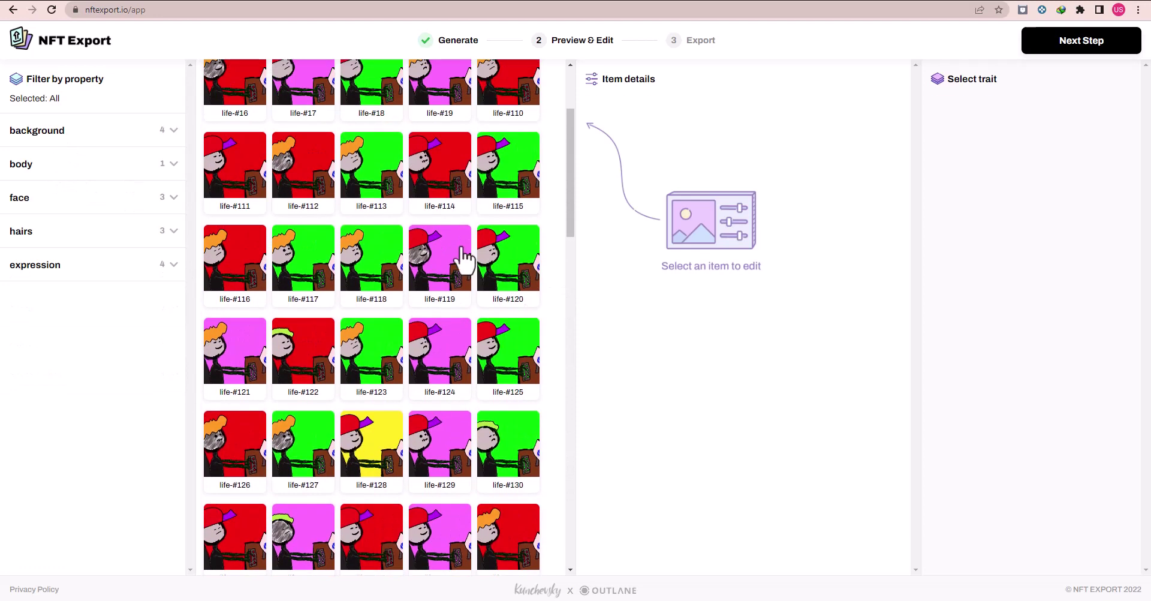
click(367, 267)
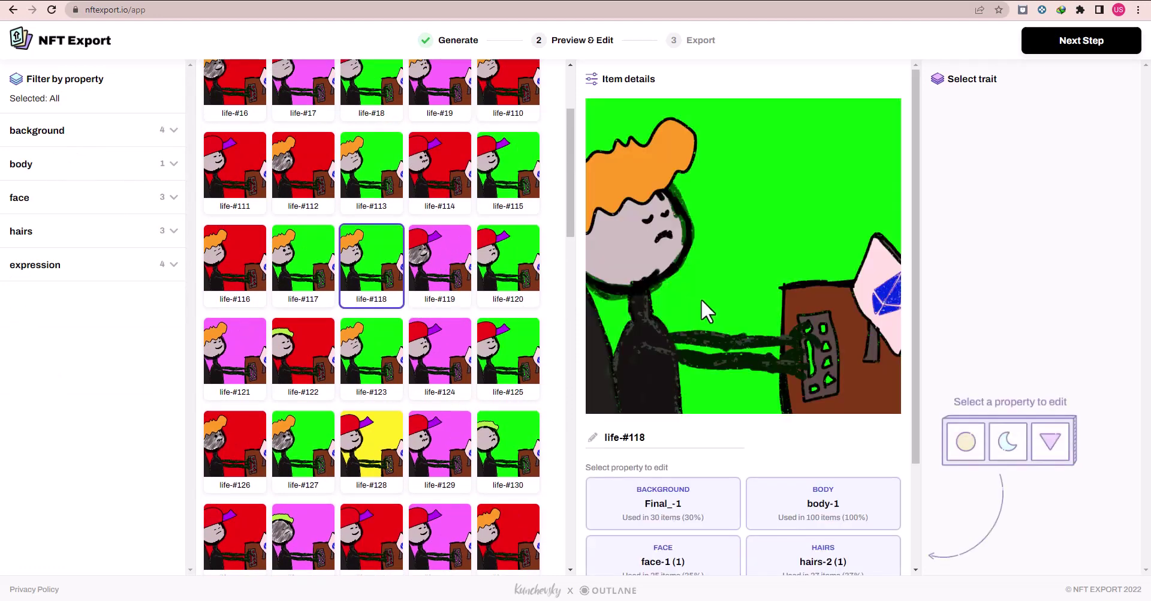
scroll(802, 484, down, 2)
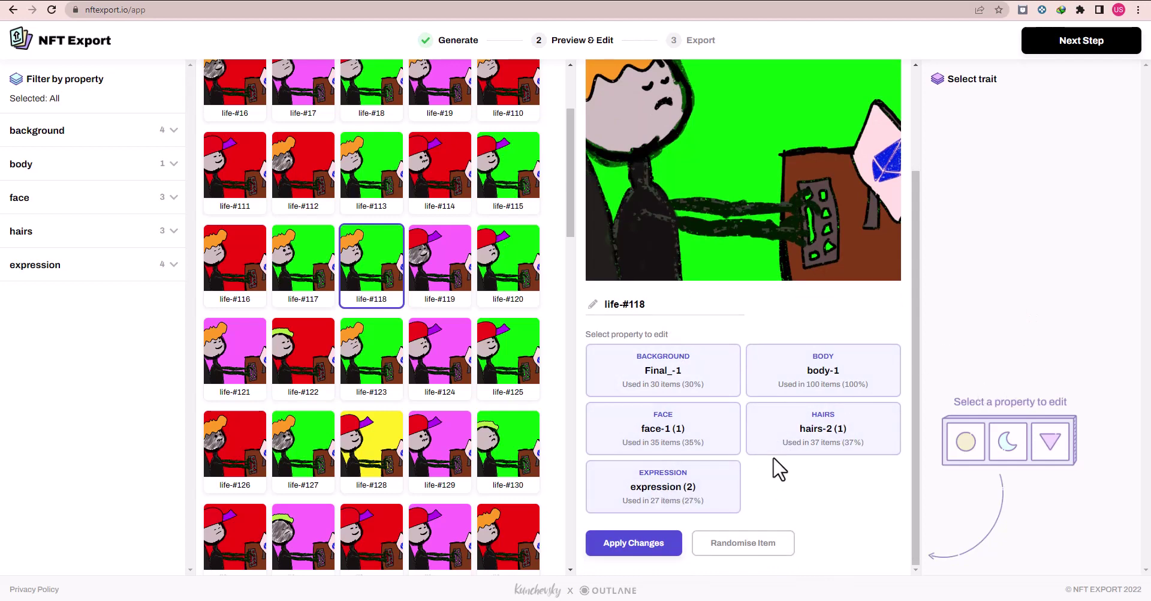
click(642, 304)
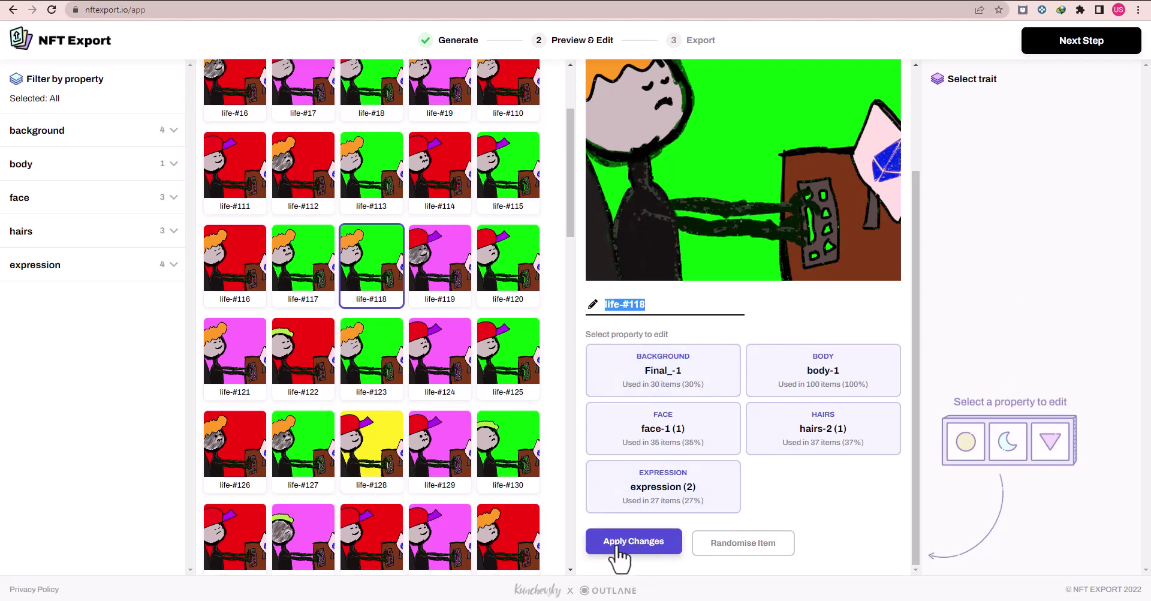
click(742, 544)
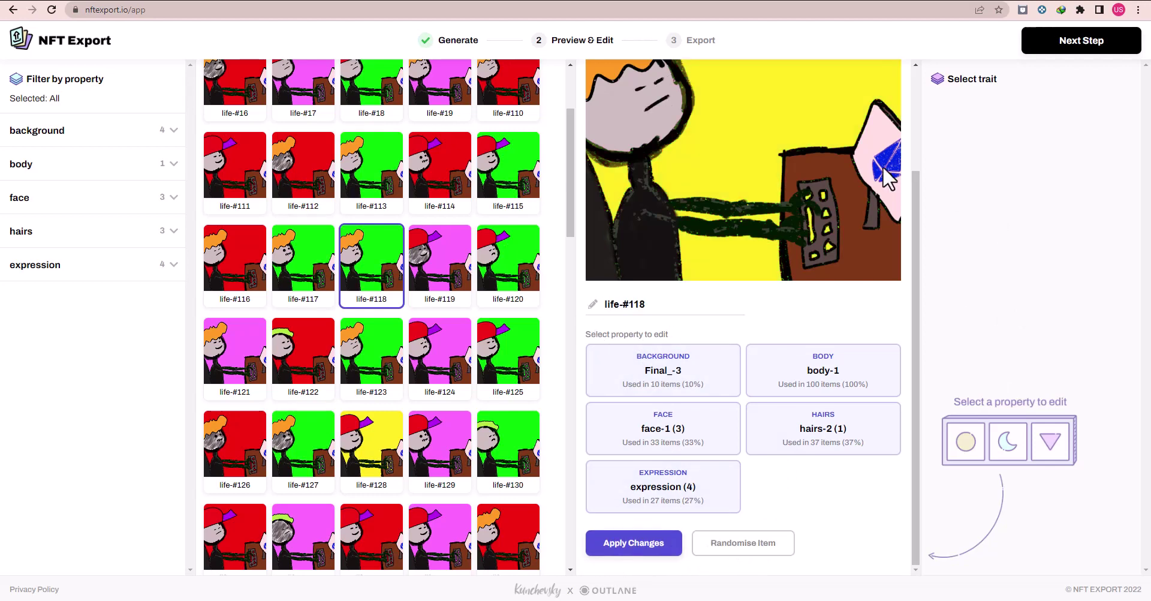
scroll(839, 216, up, 3)
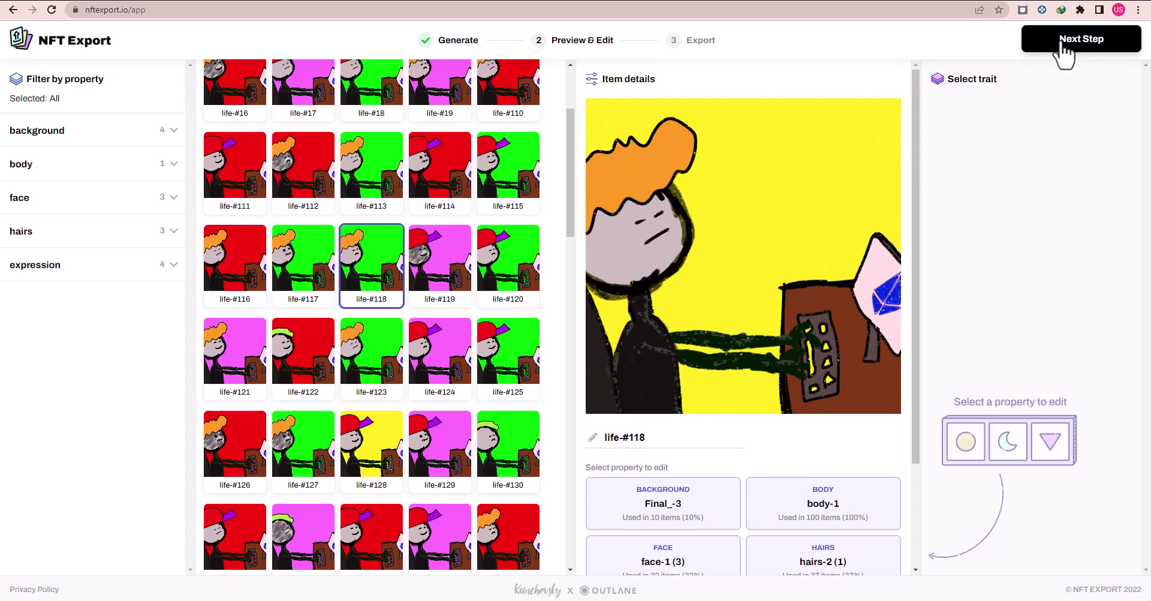
Proceed to the export stage and download the Items 1-100 archive of the collection.
click(1060, 46)
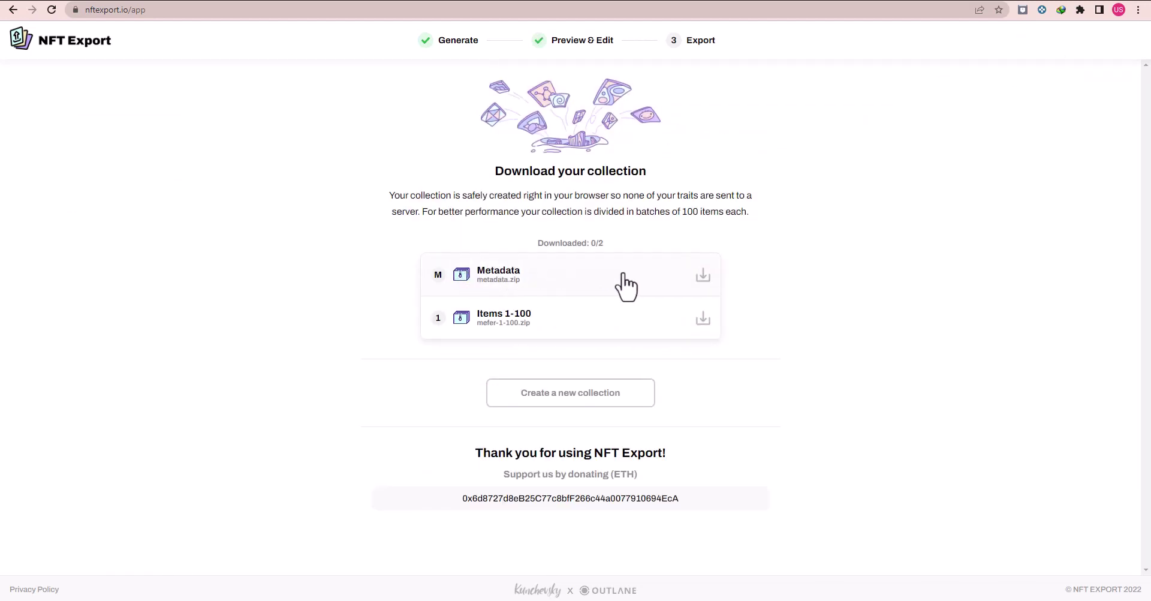
click(663, 328)
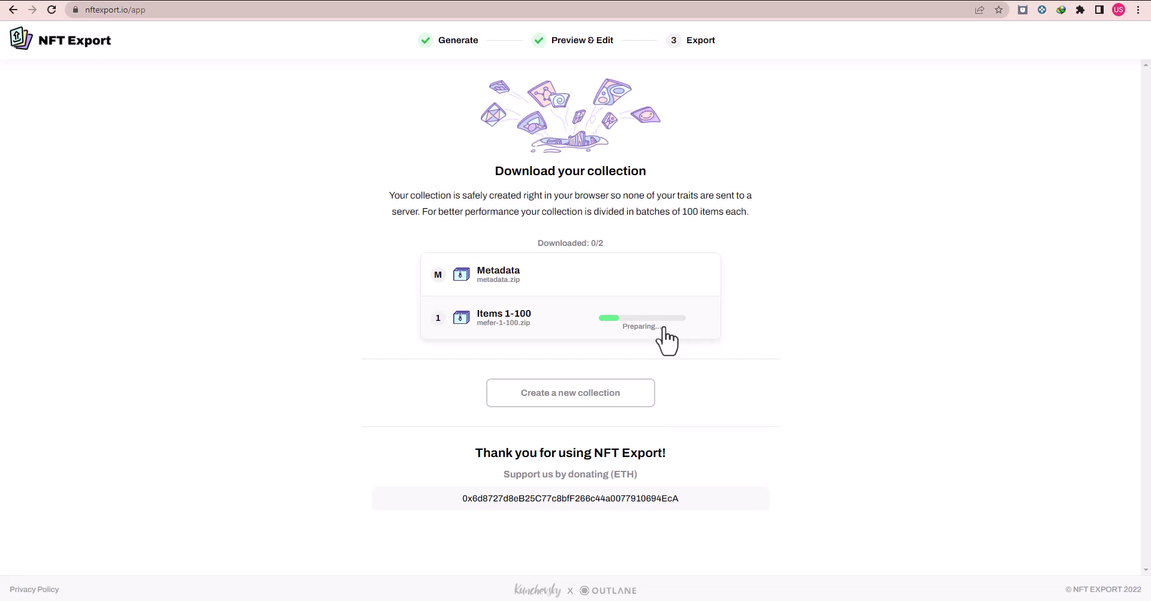
double_click(661, 372)
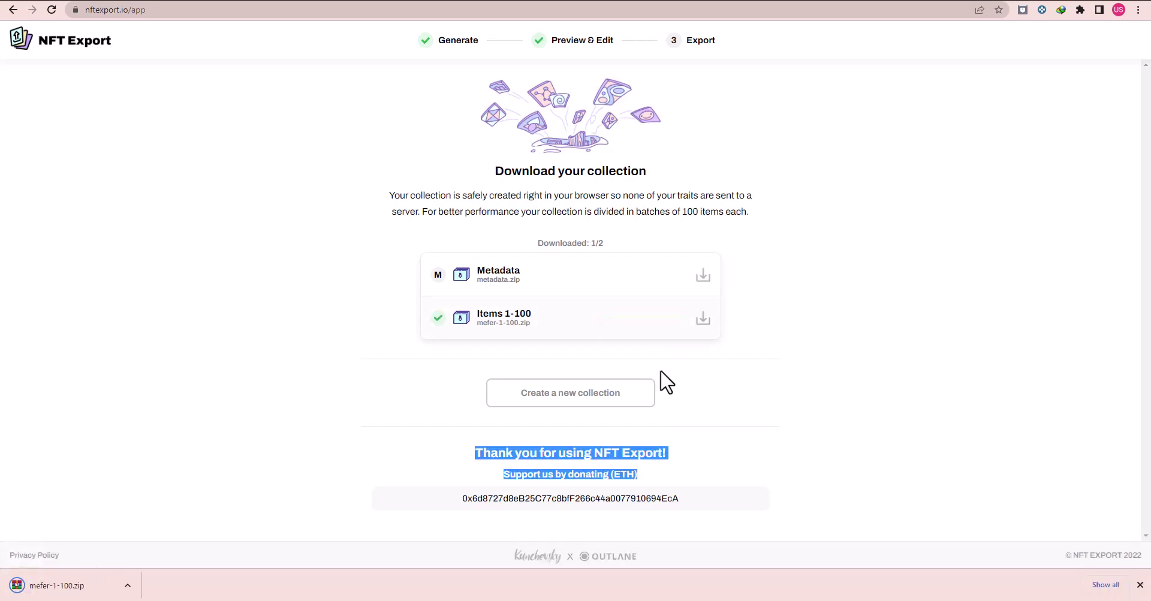
Show the downloaded mefer-1-100.zip in its folder and extract its files into the Downloads folder.
click(127, 586)
click(184, 545)
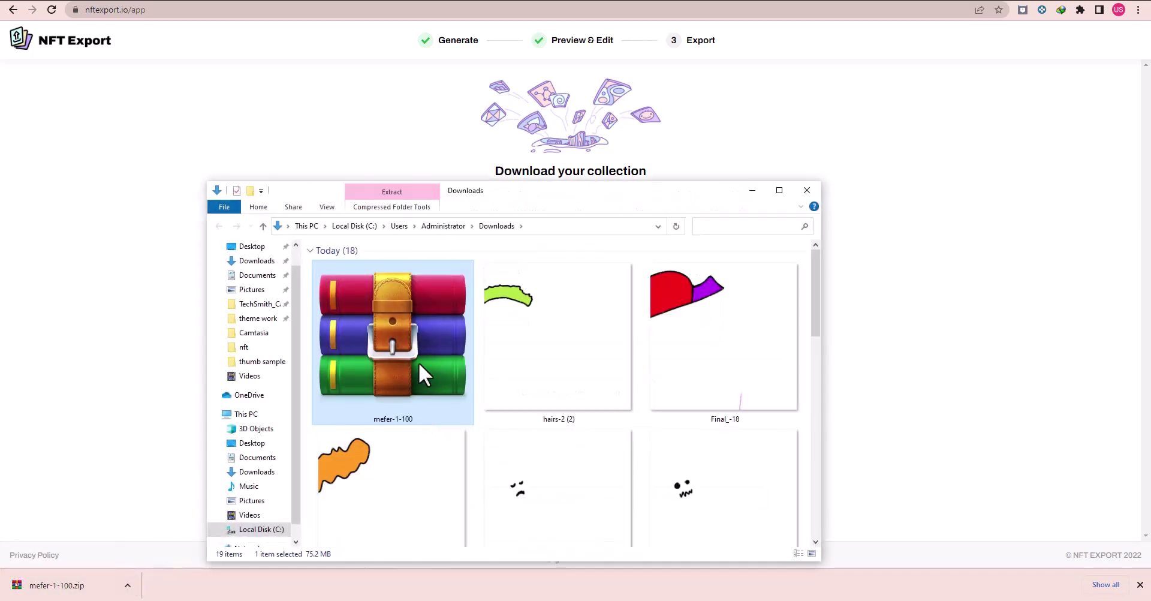
right_click(416, 352)
click(458, 137)
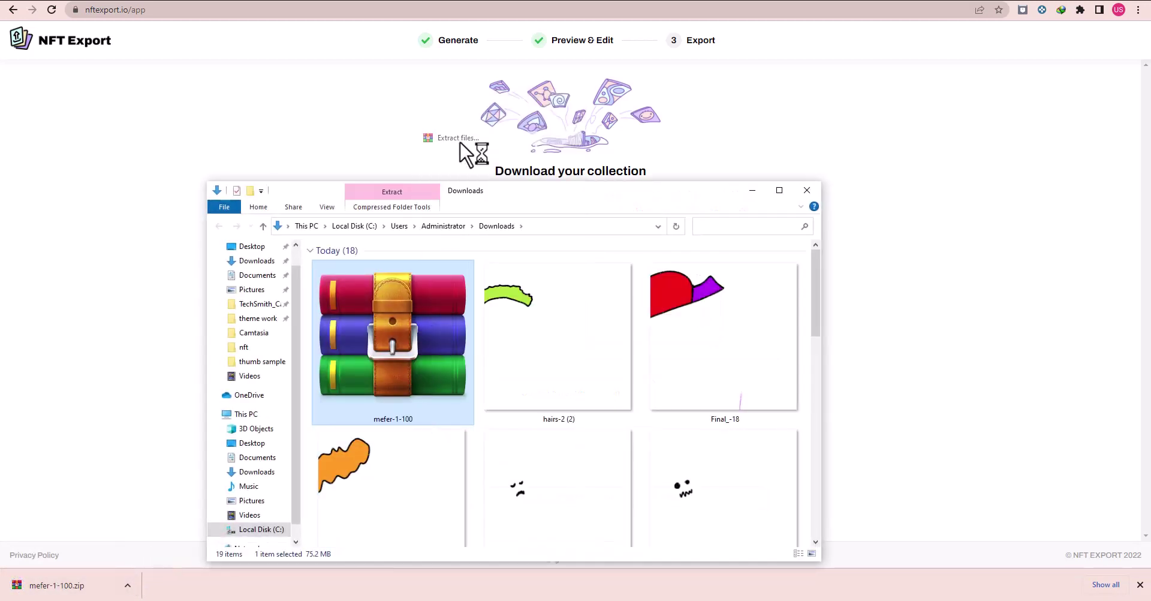
click(608, 433)
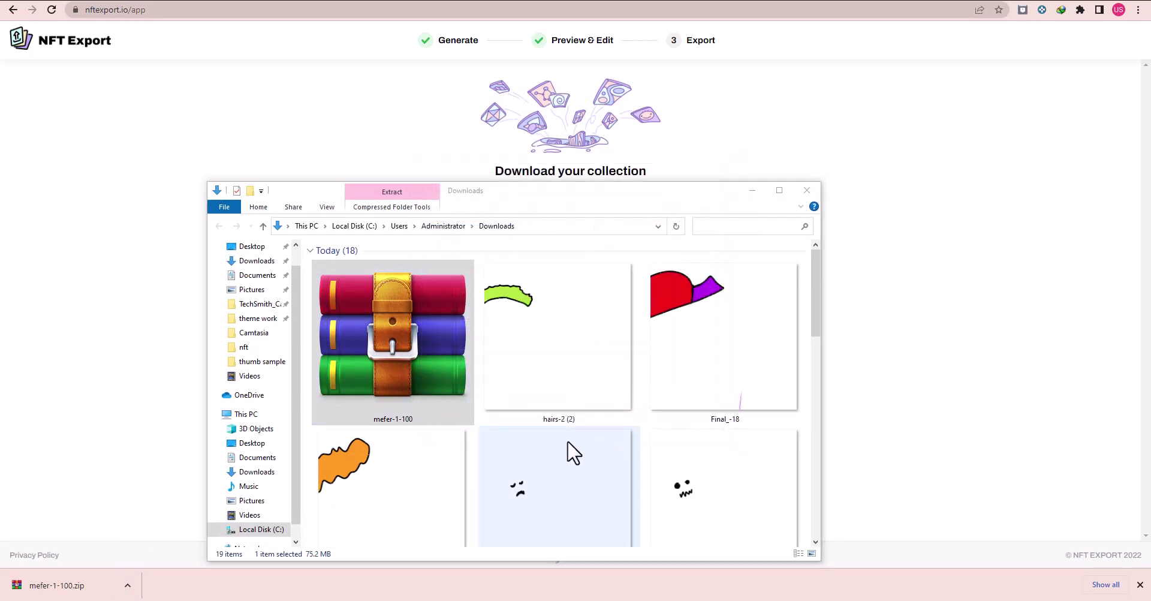
Open the extracted mefer-1-100 folder in a maximised window and view the files in its metadata subfolder.
scroll(577, 446, down, 10)
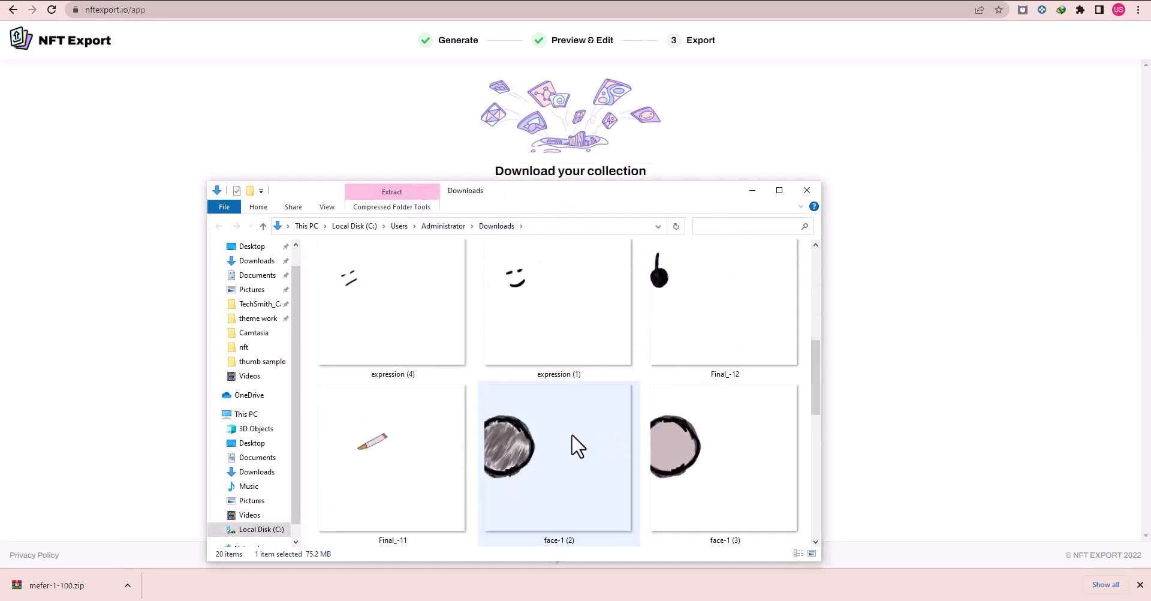
double_click(419, 306)
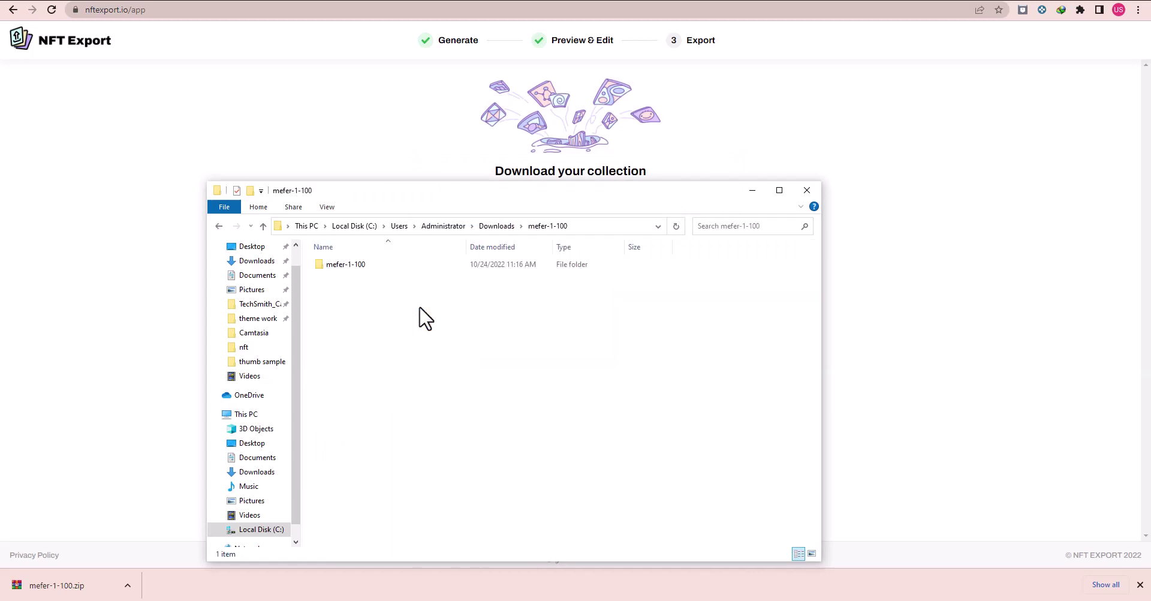
click(780, 190)
double_click(120, 57)
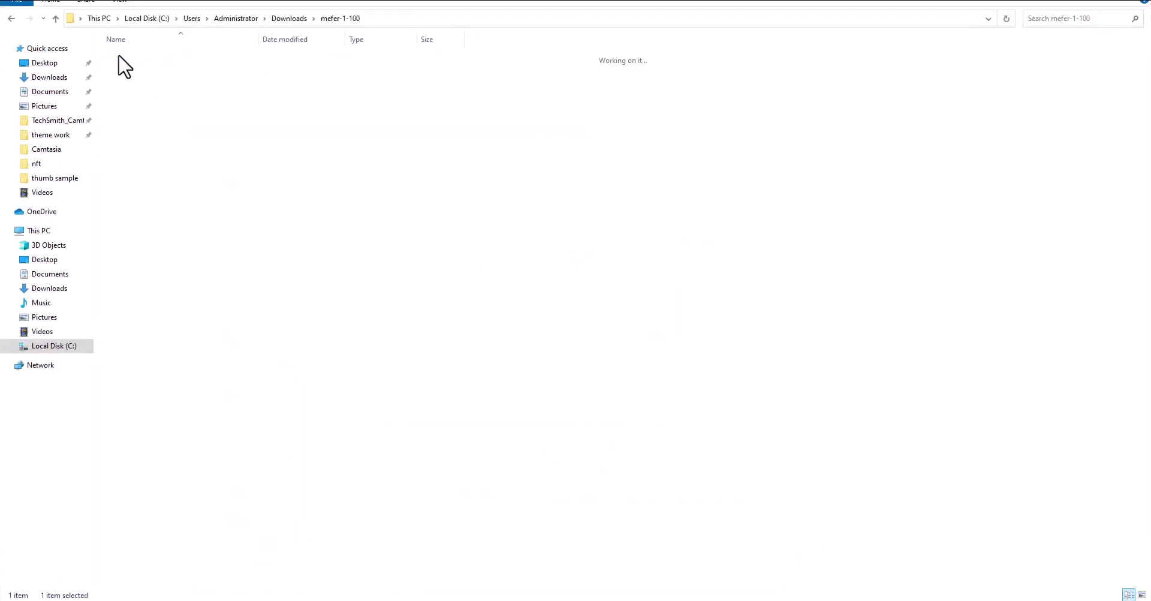
double_click(134, 69)
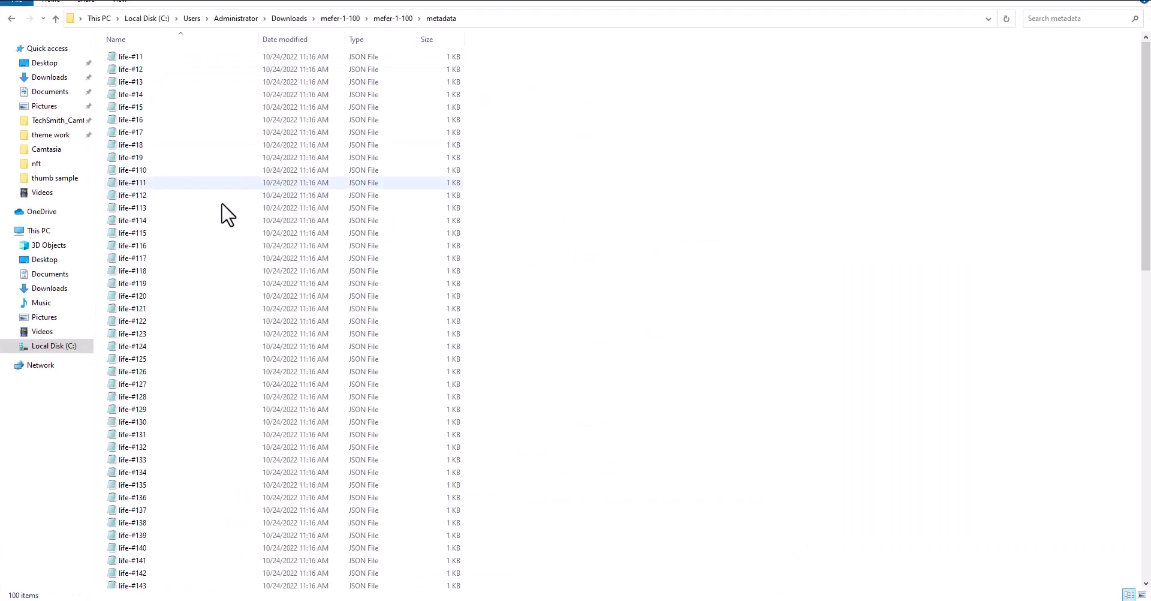